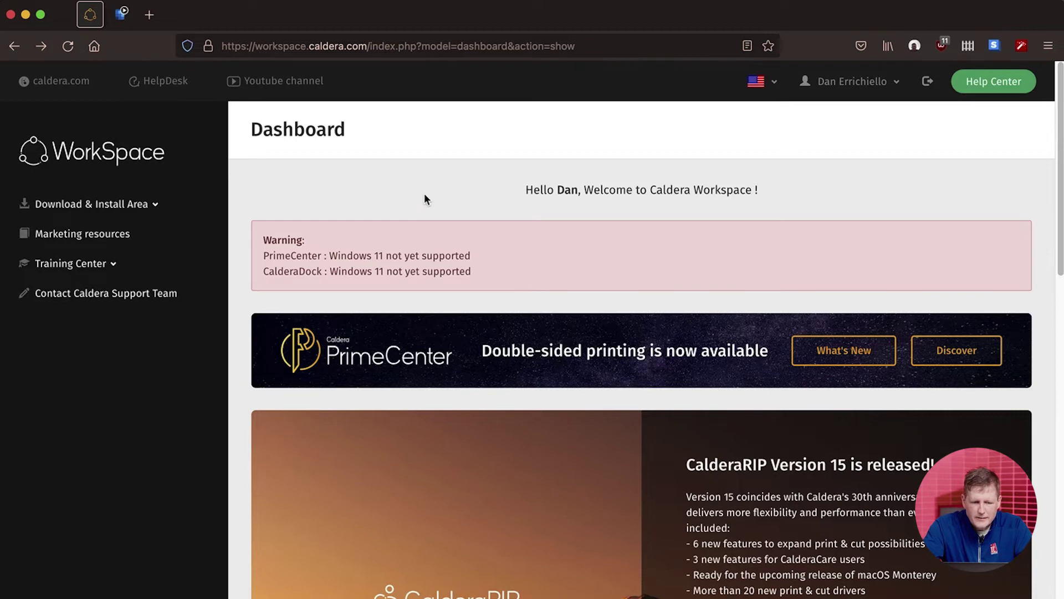
# On the Printer Drivers page, set manufacturer to HP Inc and search machine names for 'r1000'.
pyautogui.click(142, 204)
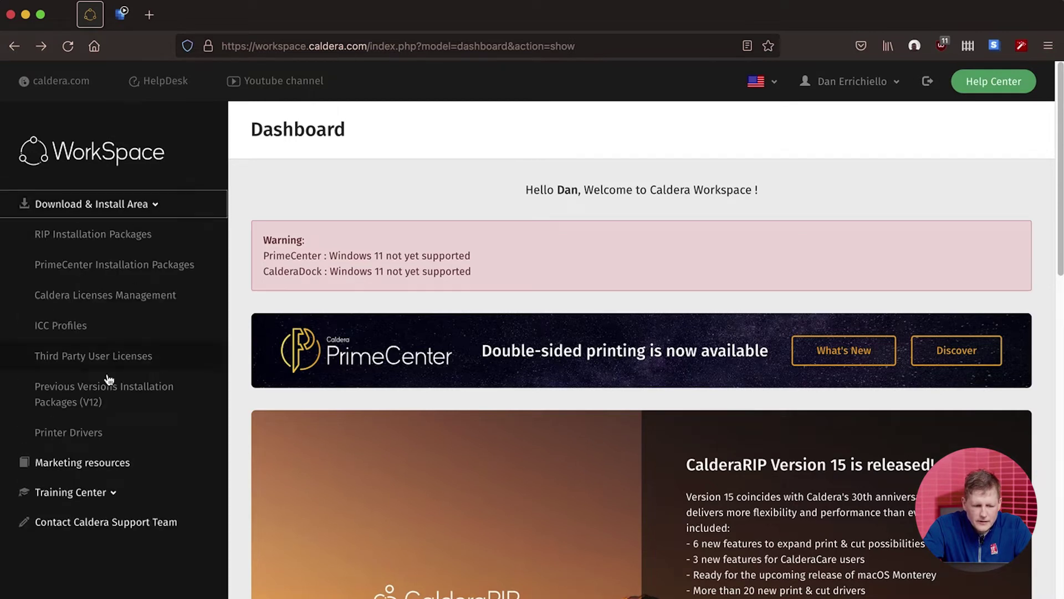
pyautogui.click(84, 439)
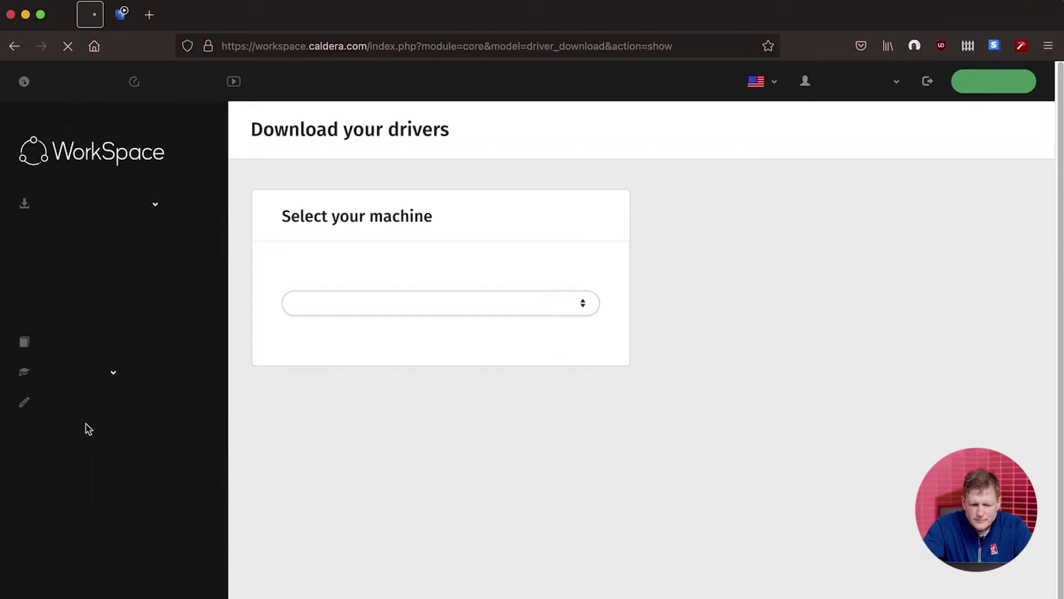
pyautogui.click(364, 309)
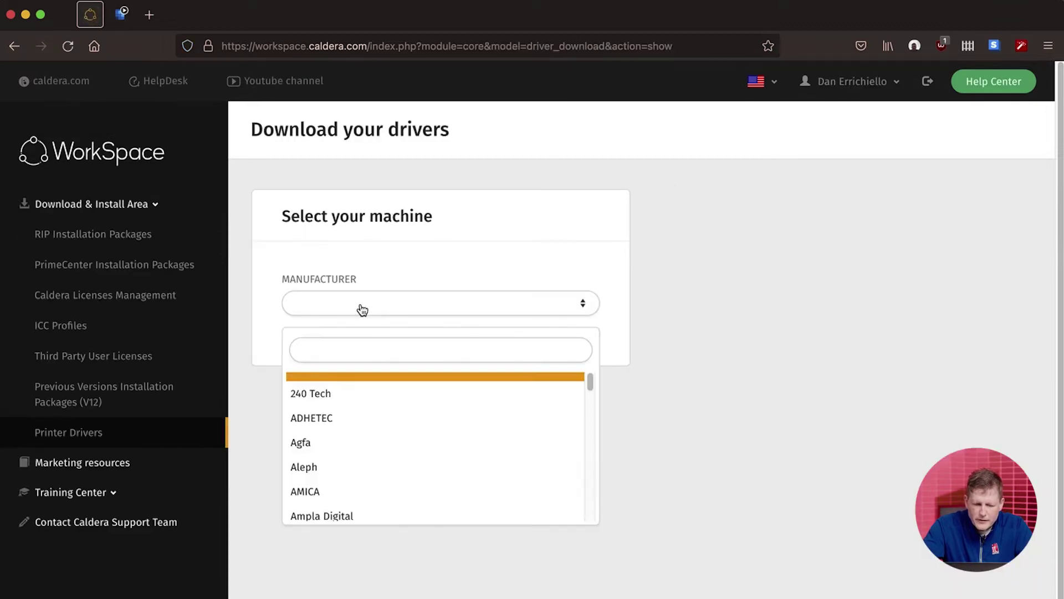
pyautogui.write('hp')
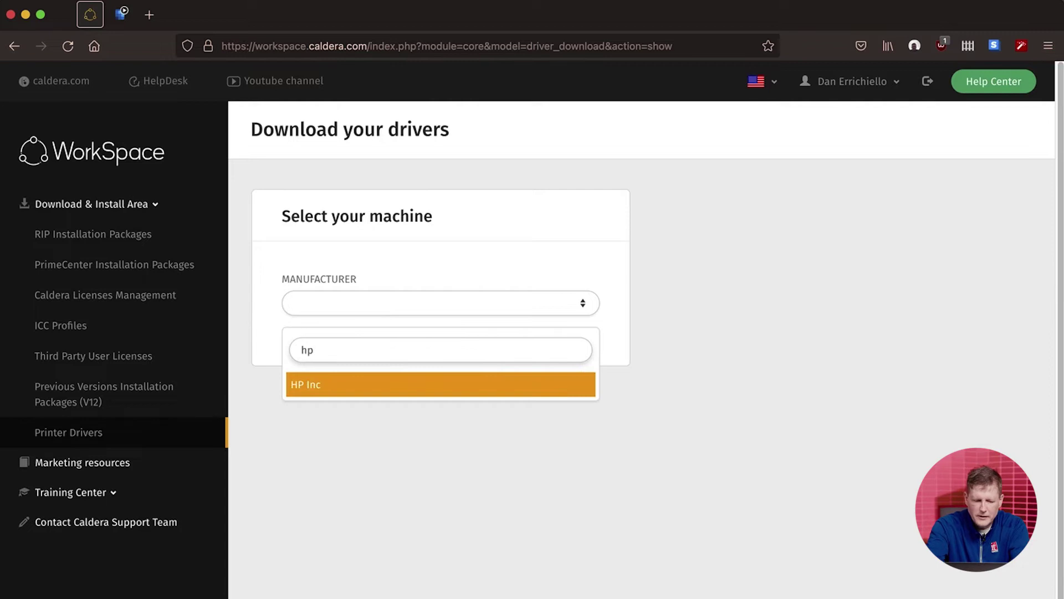
pyautogui.press('Return')
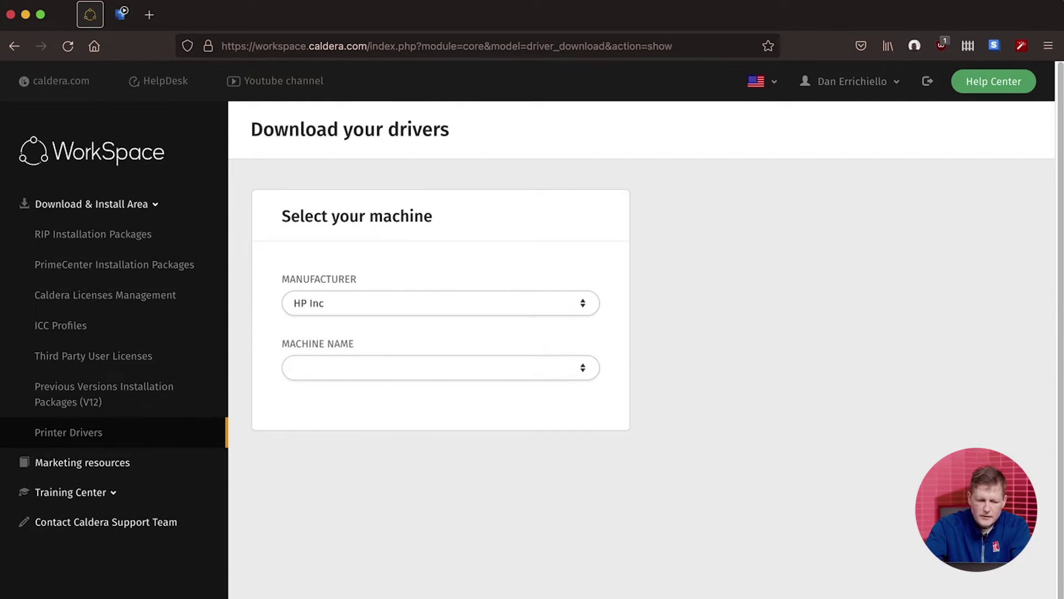
pyautogui.click(340, 372)
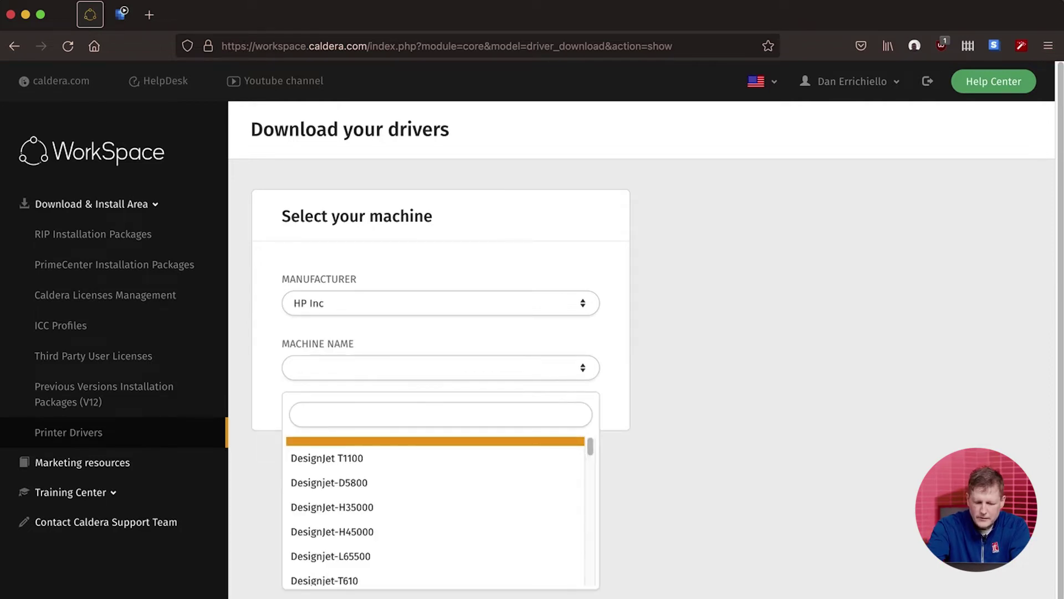
pyautogui.write('r1000')
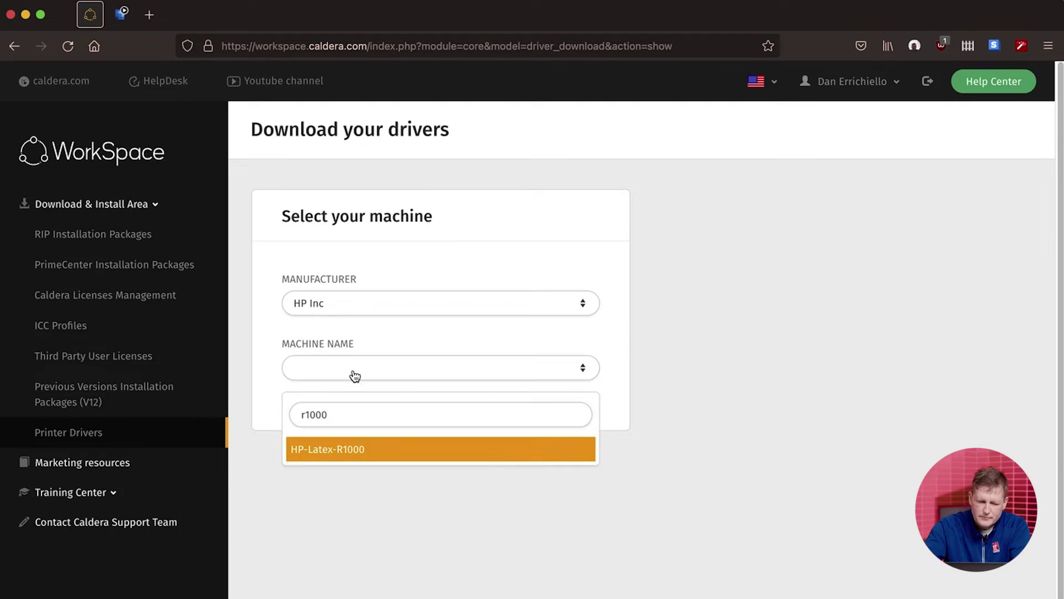
# Choose HP-Latex-R1000 and download its Version 15.0 HP-Latex-R1000-150-a.calpatch driver patch.
pyautogui.click(349, 450)
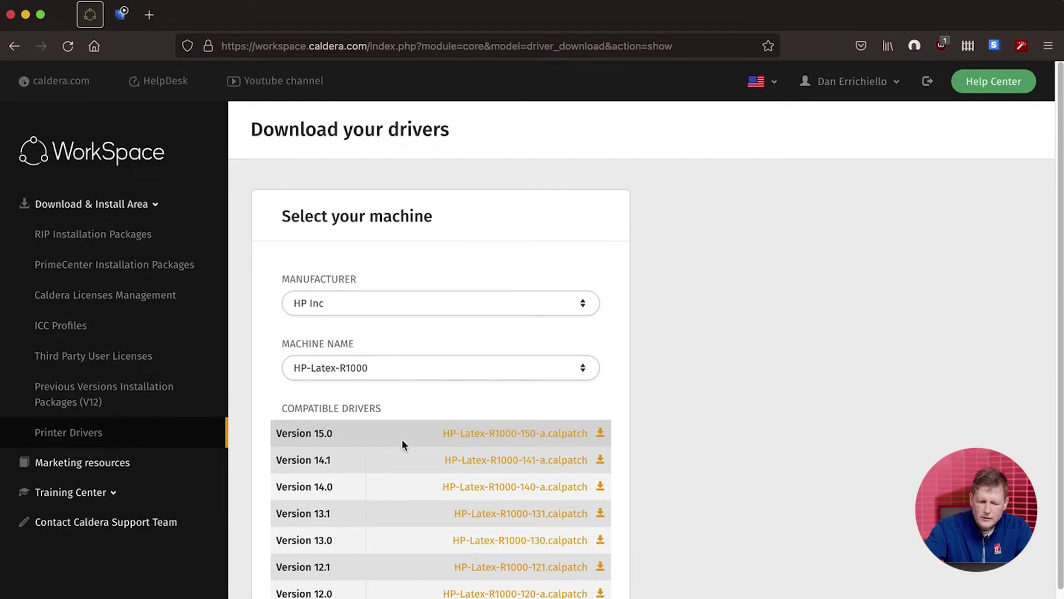
pyautogui.click(469, 439)
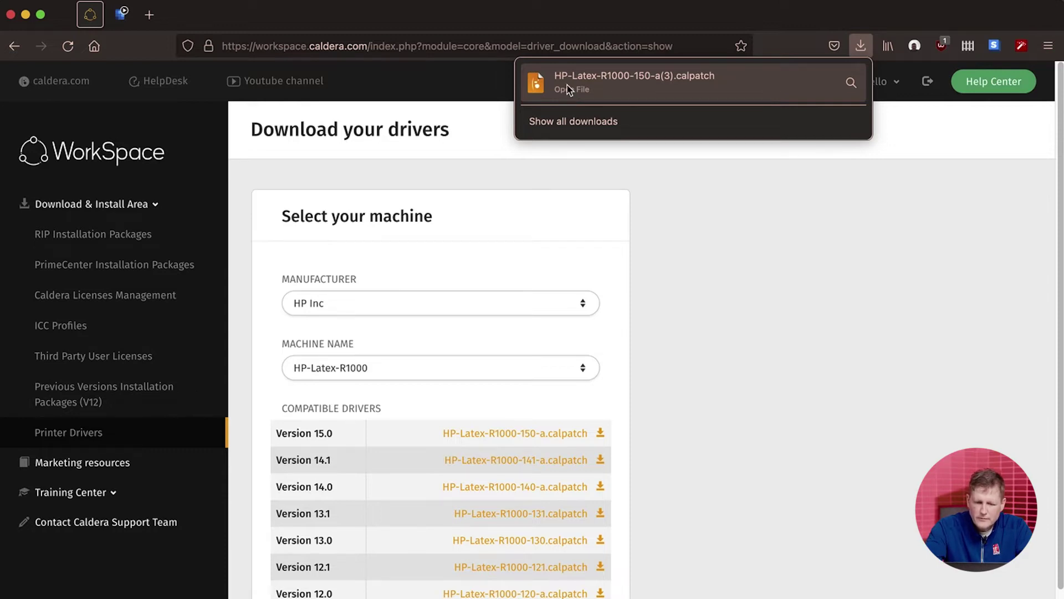
# Launch the downloaded .calpatch, authorise it with the admin password, and confirm opening Caldera Patch.
pyautogui.click(569, 89)
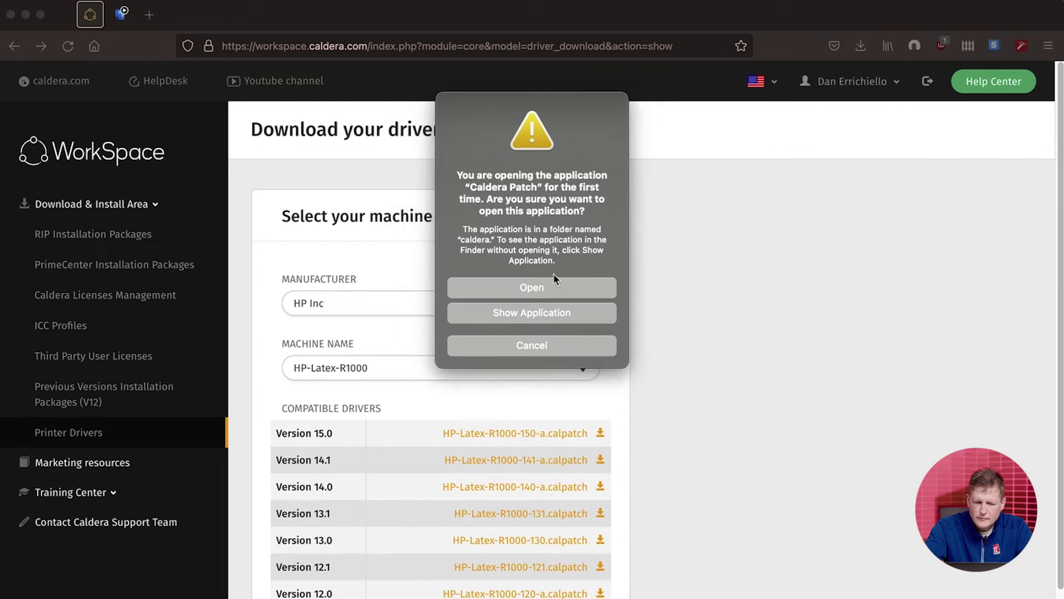
pyautogui.click(534, 293)
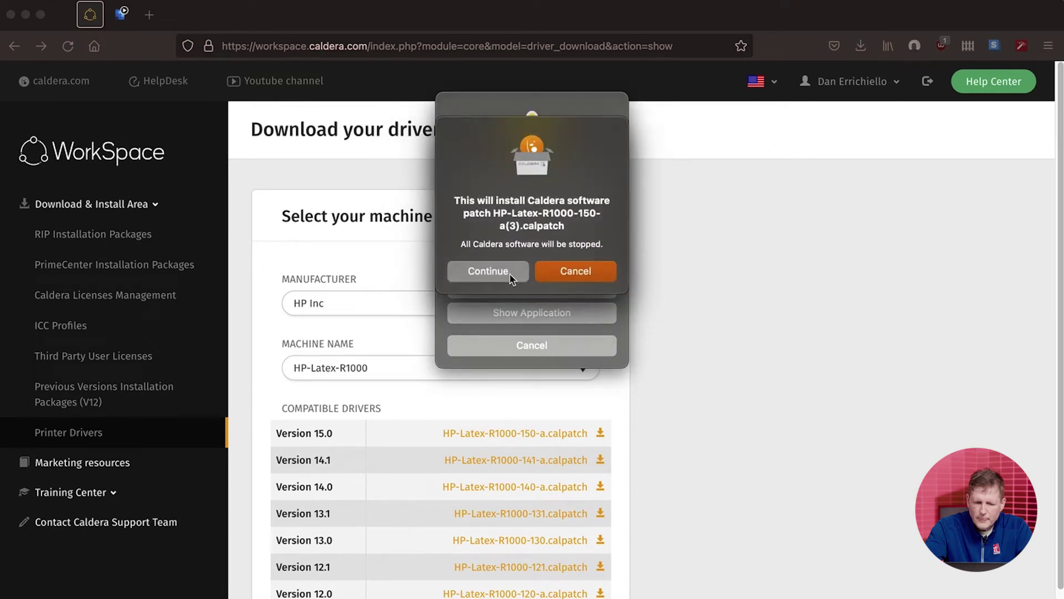
pyautogui.click(500, 273)
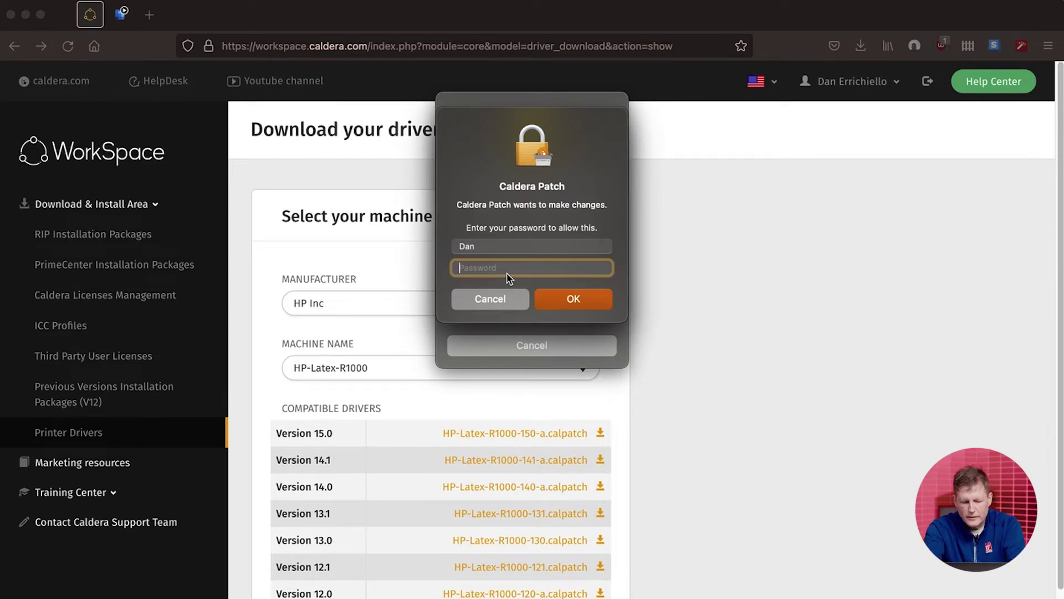
pyautogui.write('•••••••')
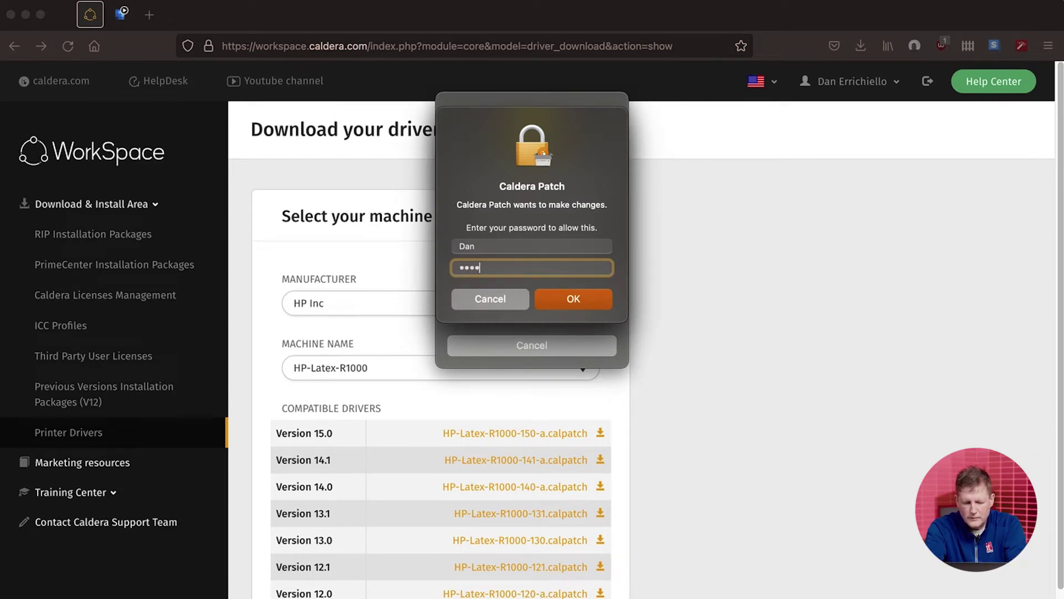
pyautogui.press('Return')
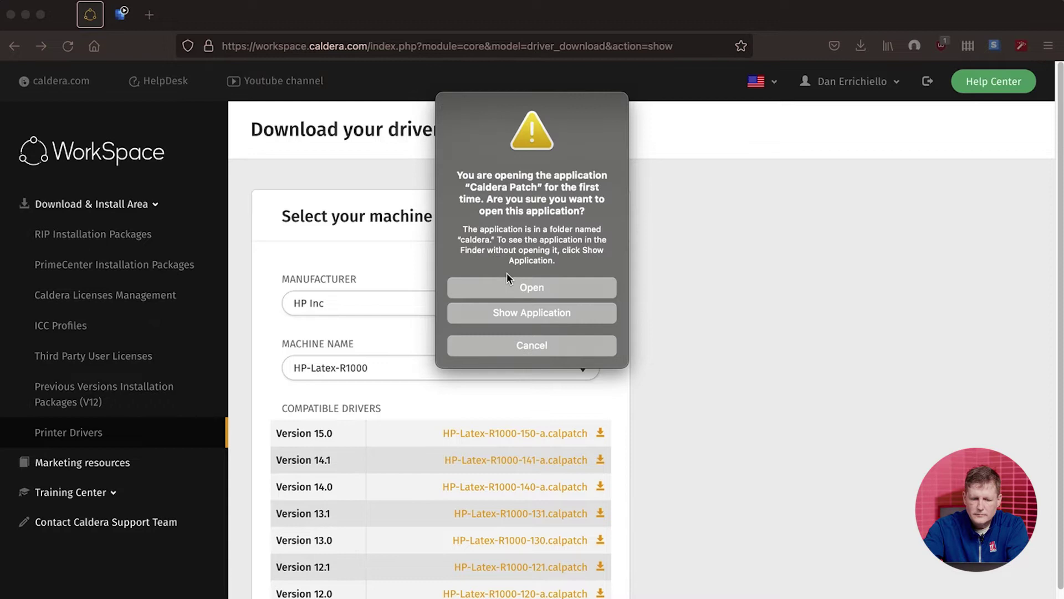
pyautogui.click(526, 294)
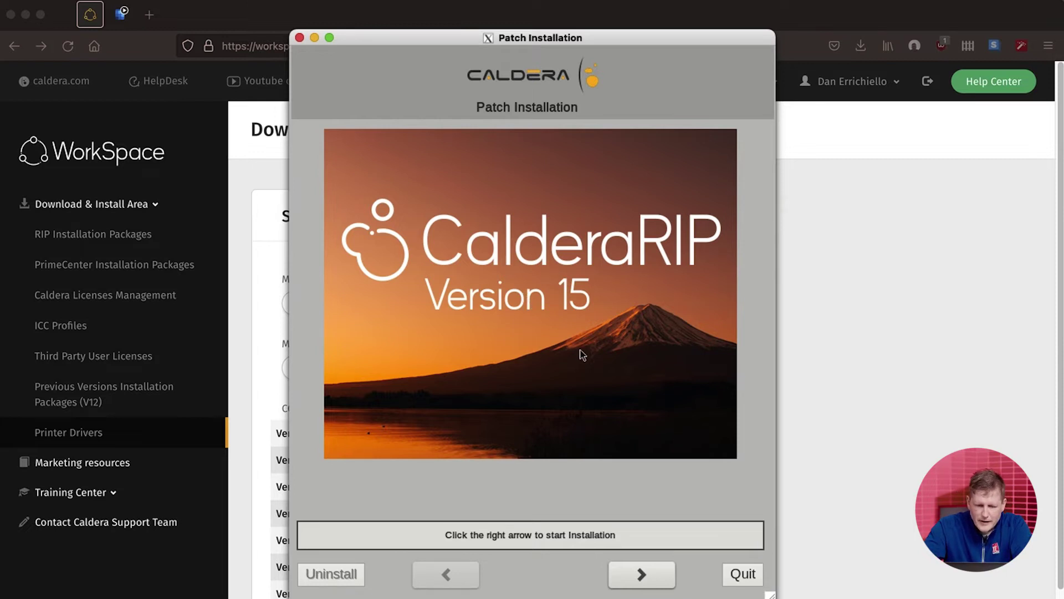
# Install with both the HP-Latex-R1000 driver and LatexRSeries technote ticked.
pyautogui.click(641, 574)
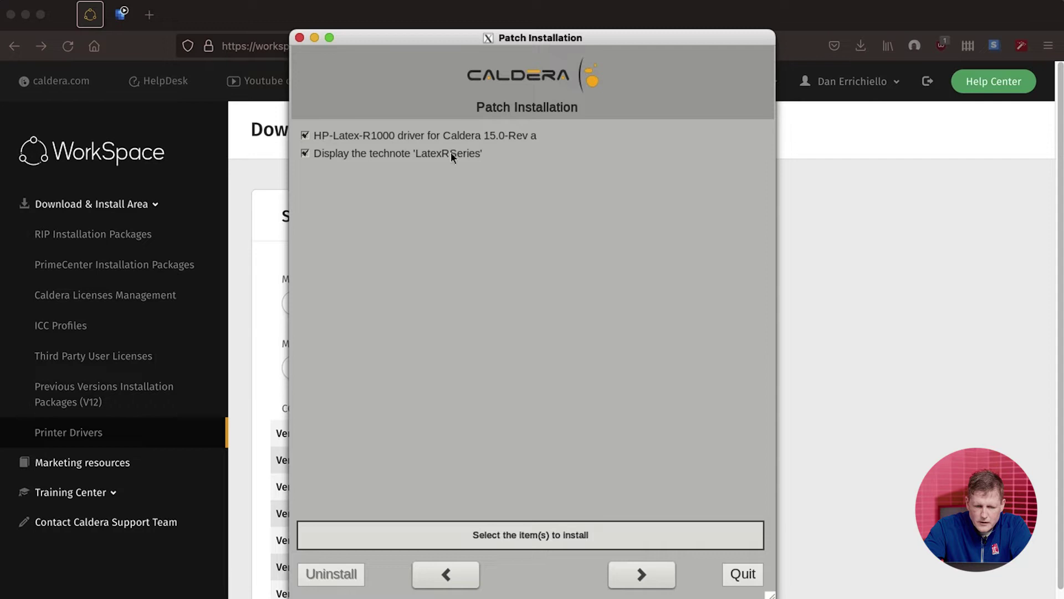
pyautogui.click(641, 574)
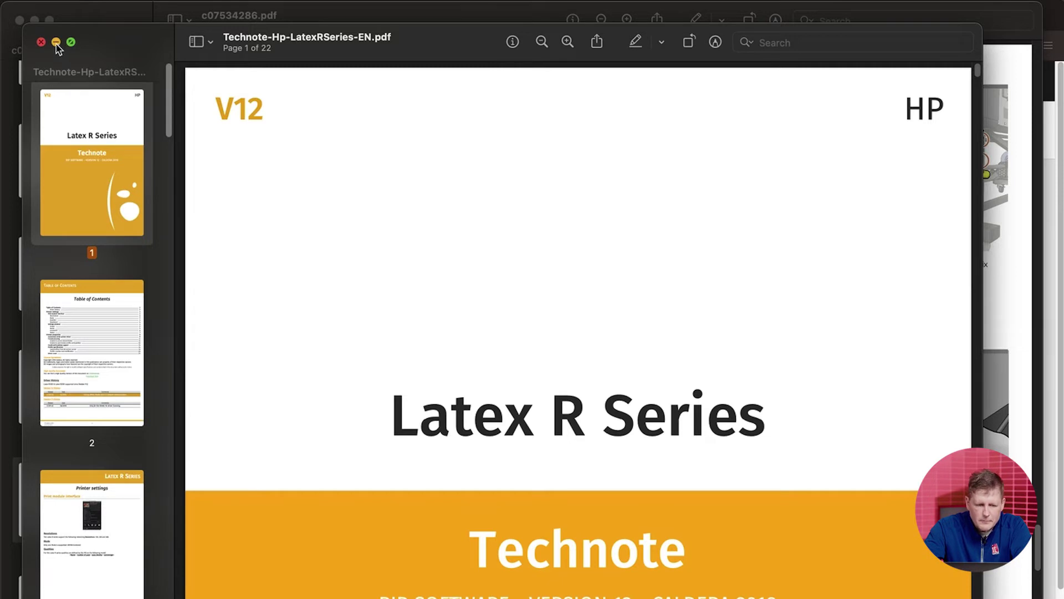
# Minimise the Technote-Hp-LatexRSeries-EN.pdf and c07534286.pdf windows.
pyautogui.click(56, 42)
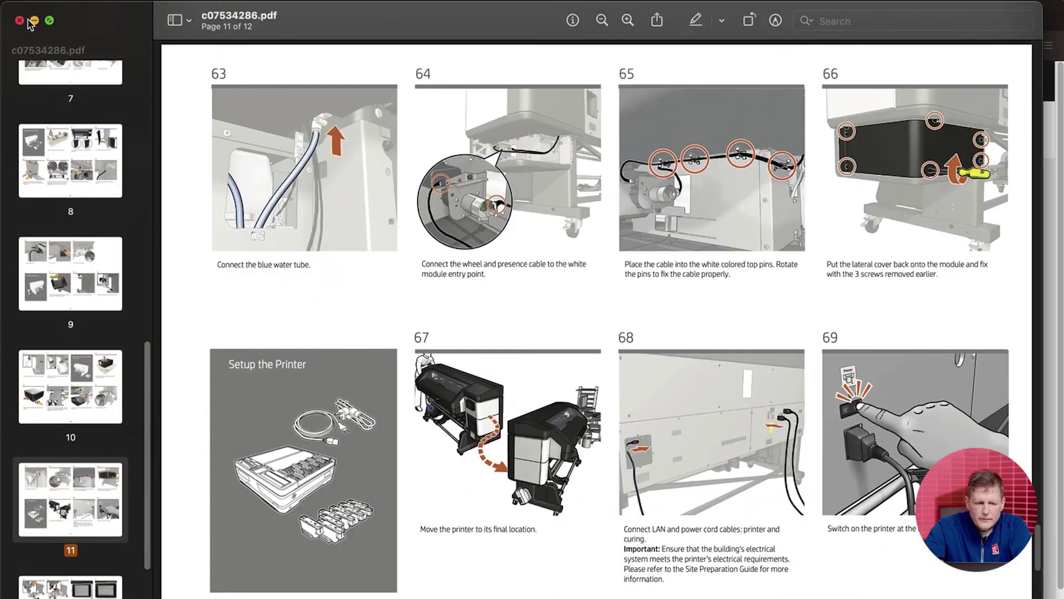
pyautogui.click(34, 21)
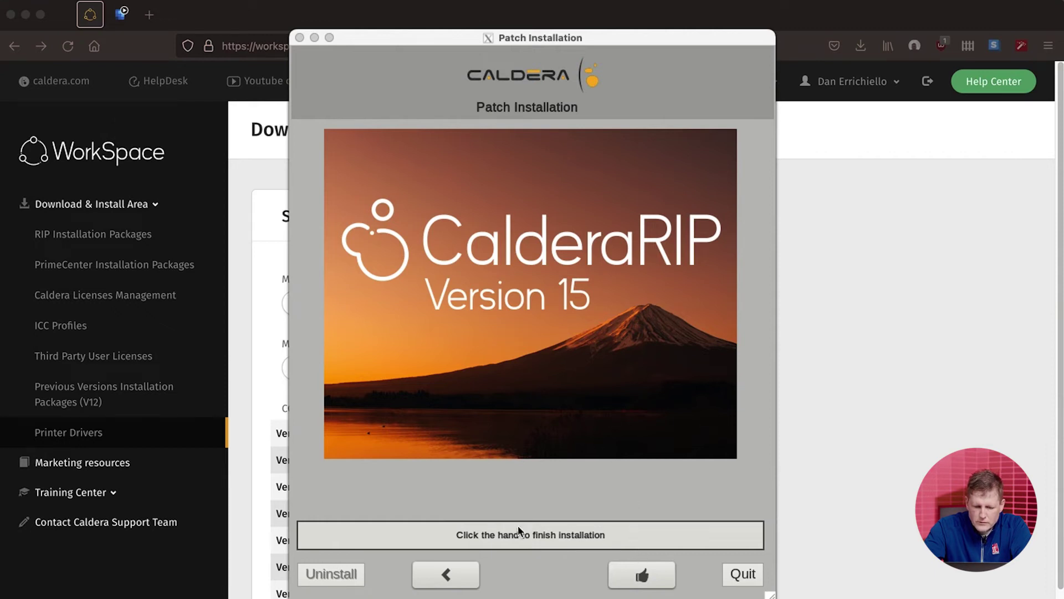
# Finish the patch installation, accepting the Calserver stop warning and the completion notice.
pyautogui.click(643, 577)
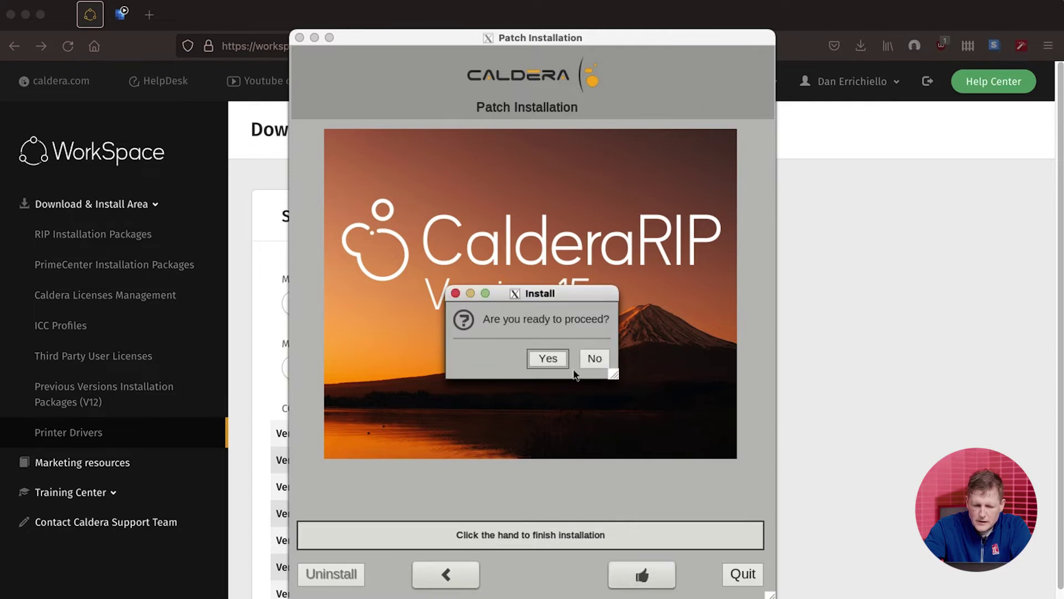
pyautogui.click(548, 359)
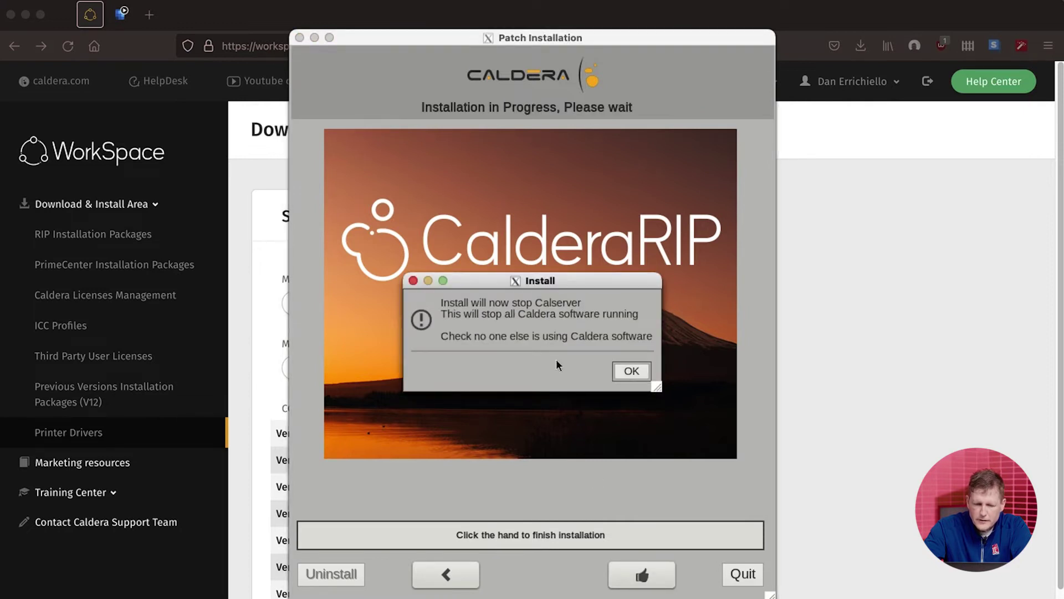
pyautogui.click(631, 372)
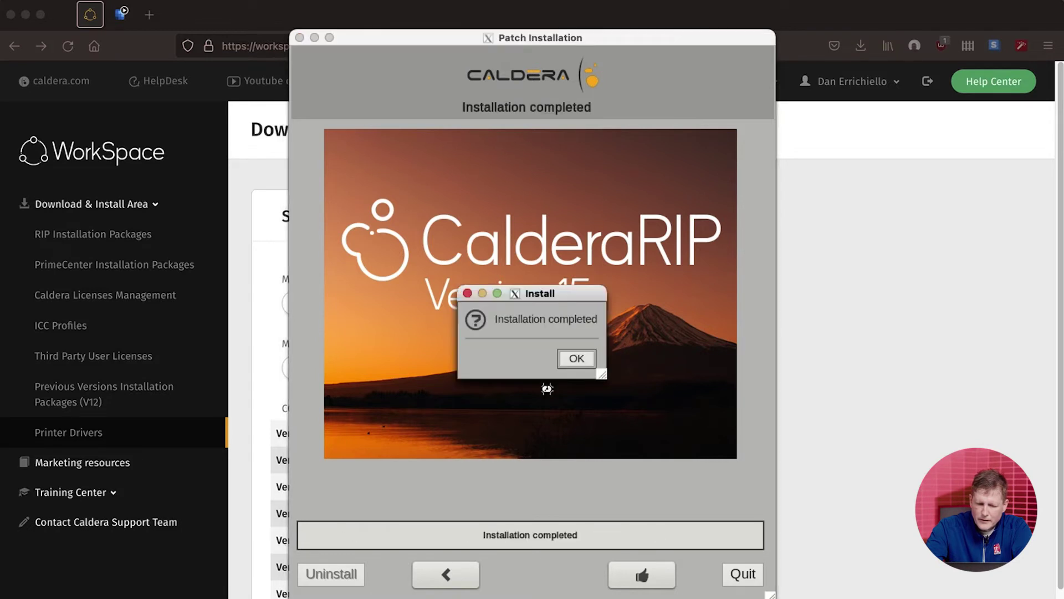
pyautogui.click(586, 361)
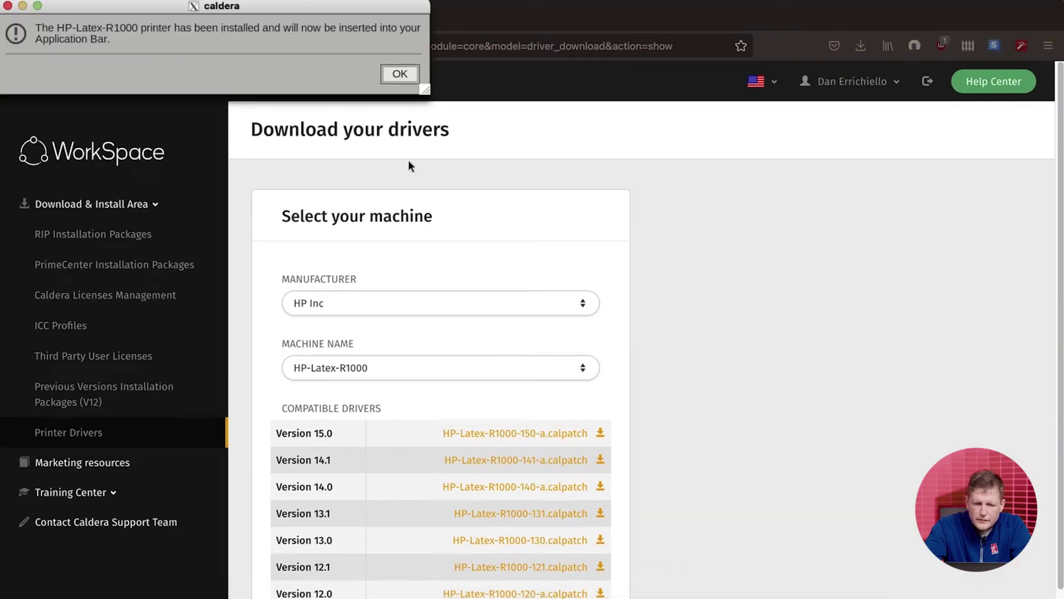
# Dismiss the HP-Latex-R1000 installation confirmation message.
pyautogui.click(399, 75)
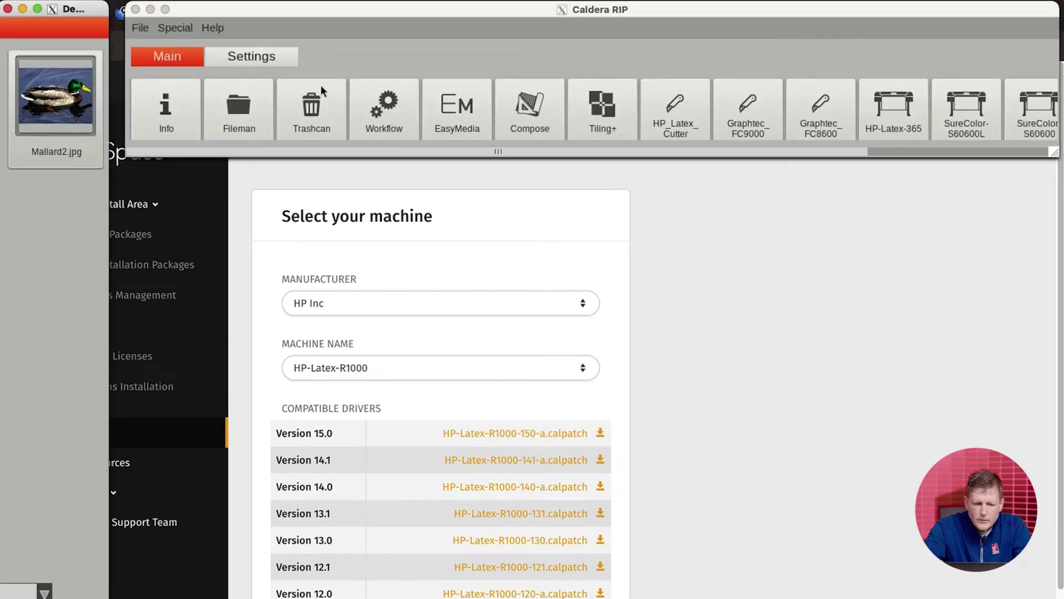
# Under Settings > ServerAdmin, select the HP-Latex-R1000 server and open its configuration.
pyautogui.click(253, 57)
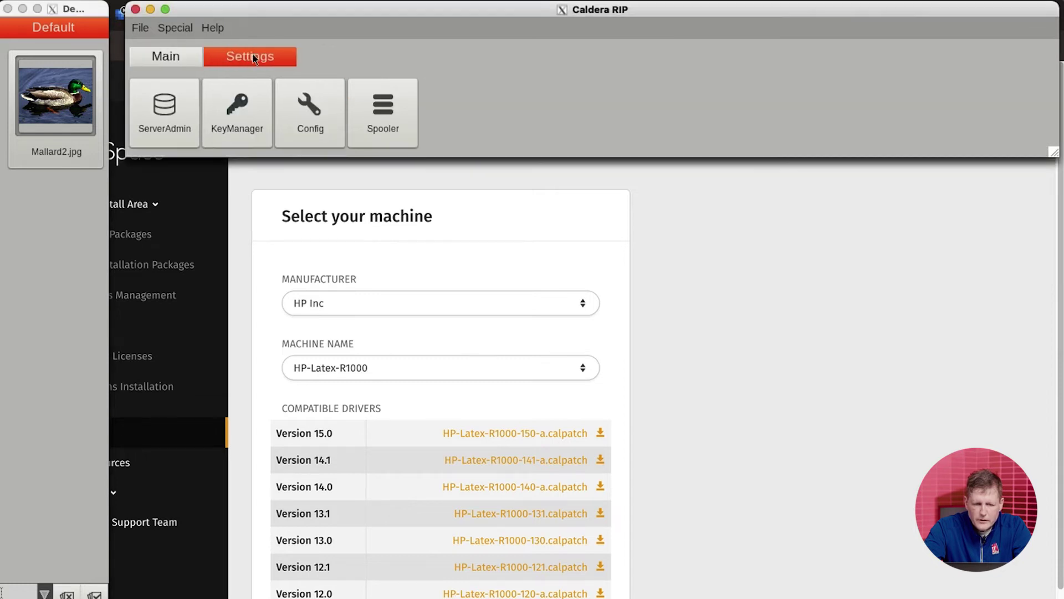
pyautogui.click(154, 106)
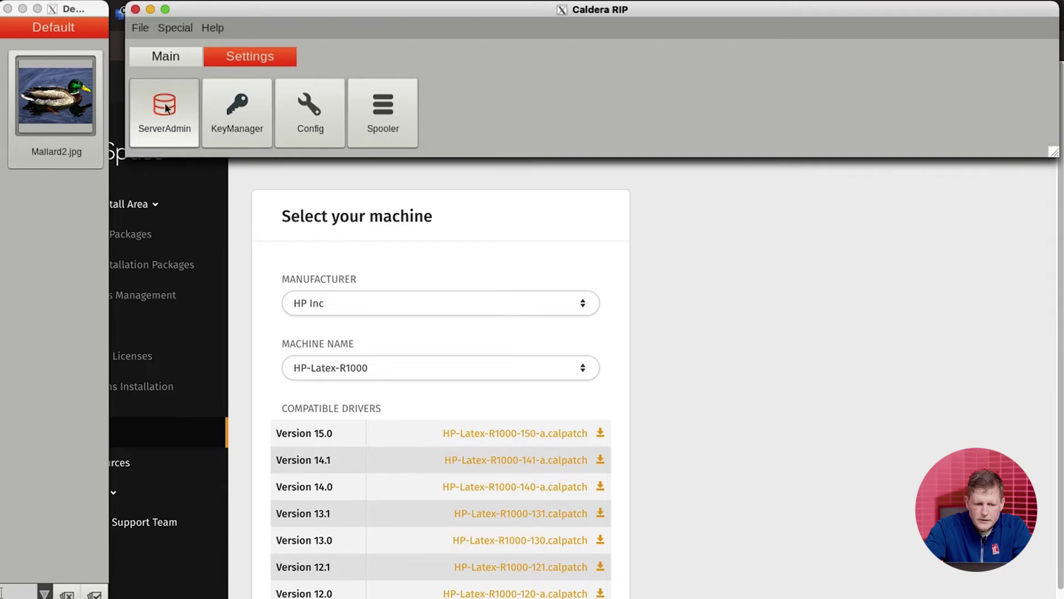
pyautogui.click(165, 107)
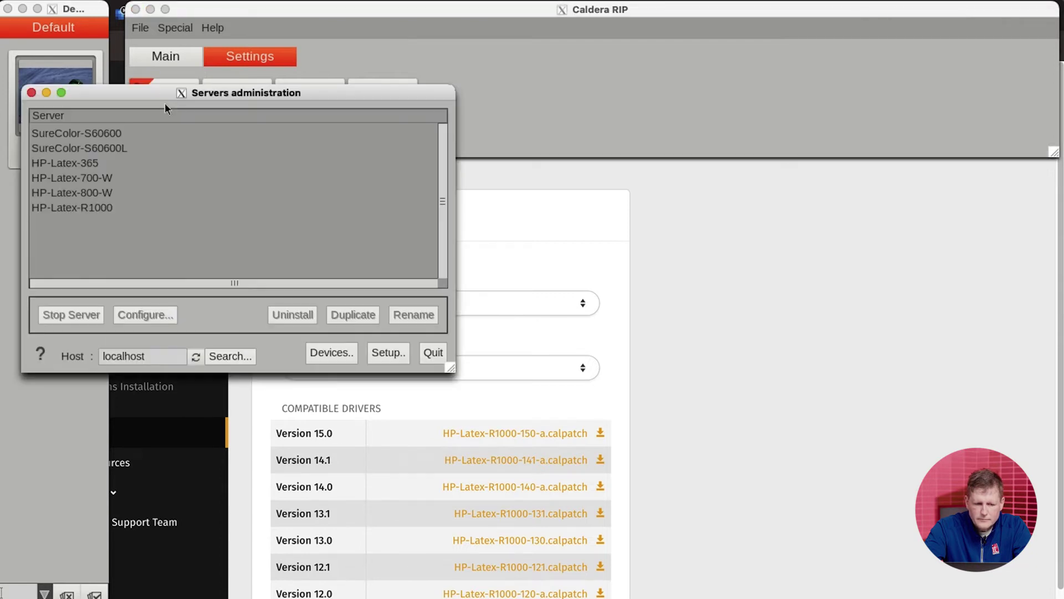
pyautogui.click(86, 211)
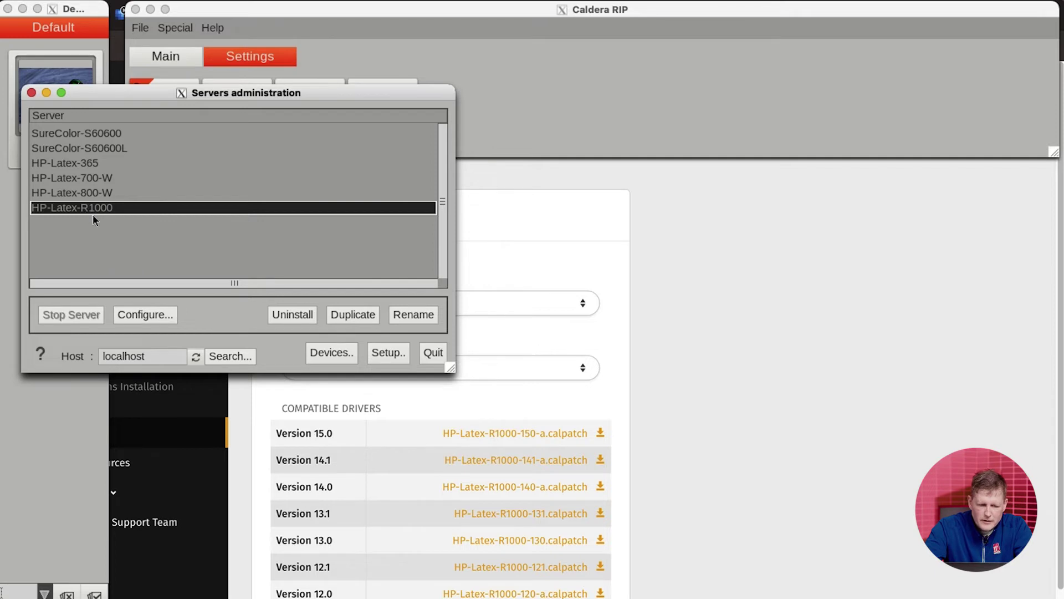
pyautogui.click(150, 319)
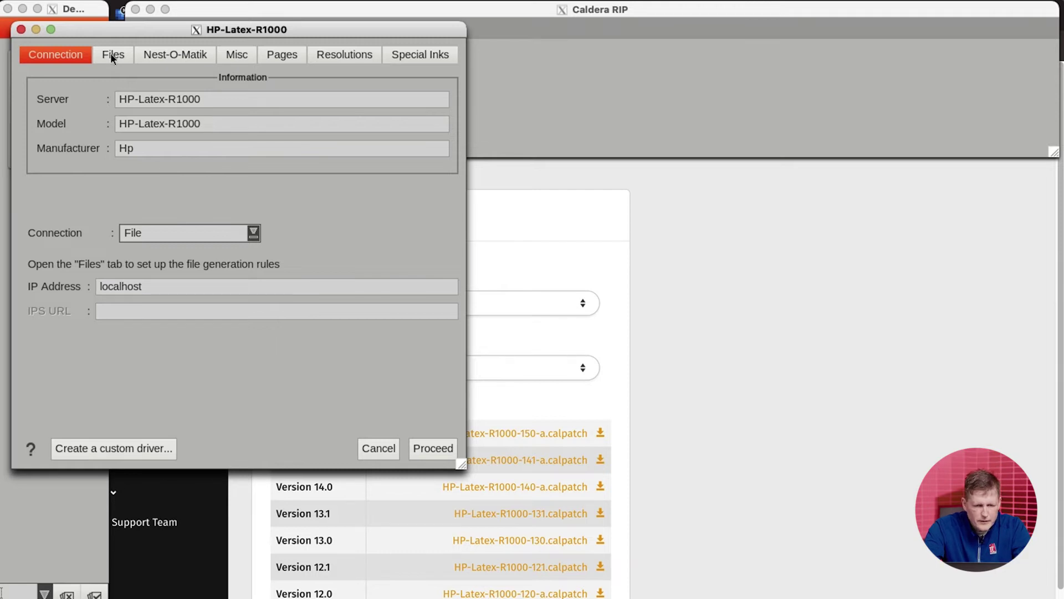
# Show the Files tab of the HP-Latex-R1000 configuration.
pyautogui.click(112, 52)
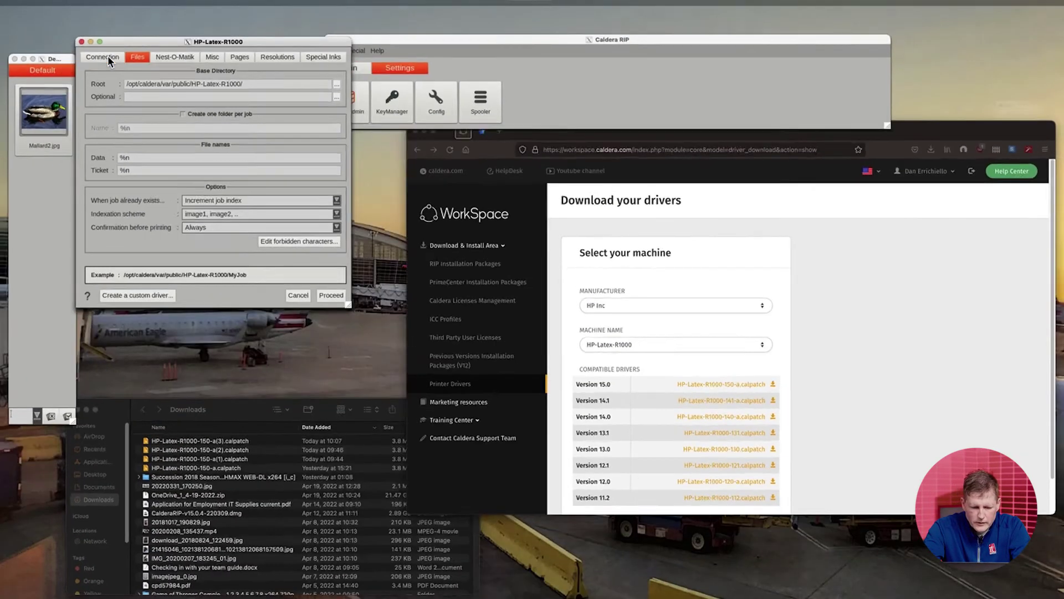
# From Finder's Go > Connect to Server, connect to smb://10.3.3.44.
pyautogui.hotkey('ctrl', 'Up')
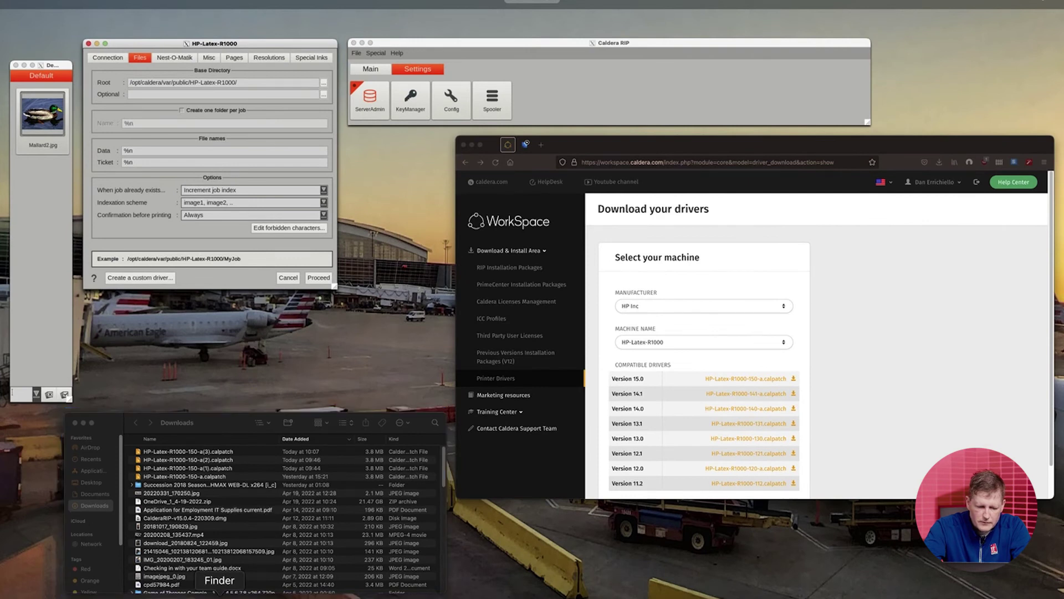
pyautogui.click(220, 593)
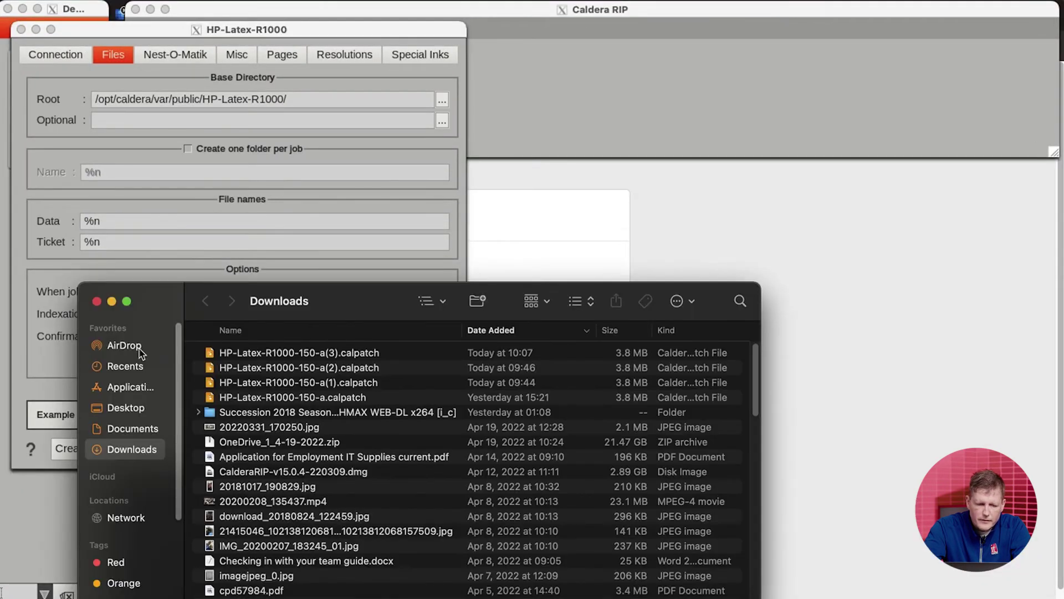
pyautogui.click(200, 2)
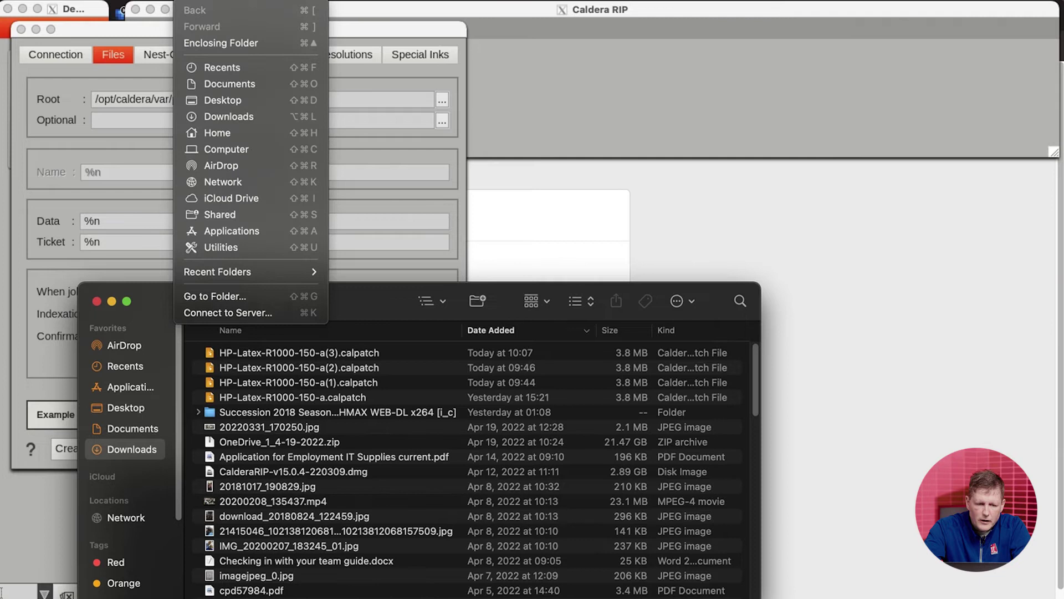
pyautogui.click(228, 320)
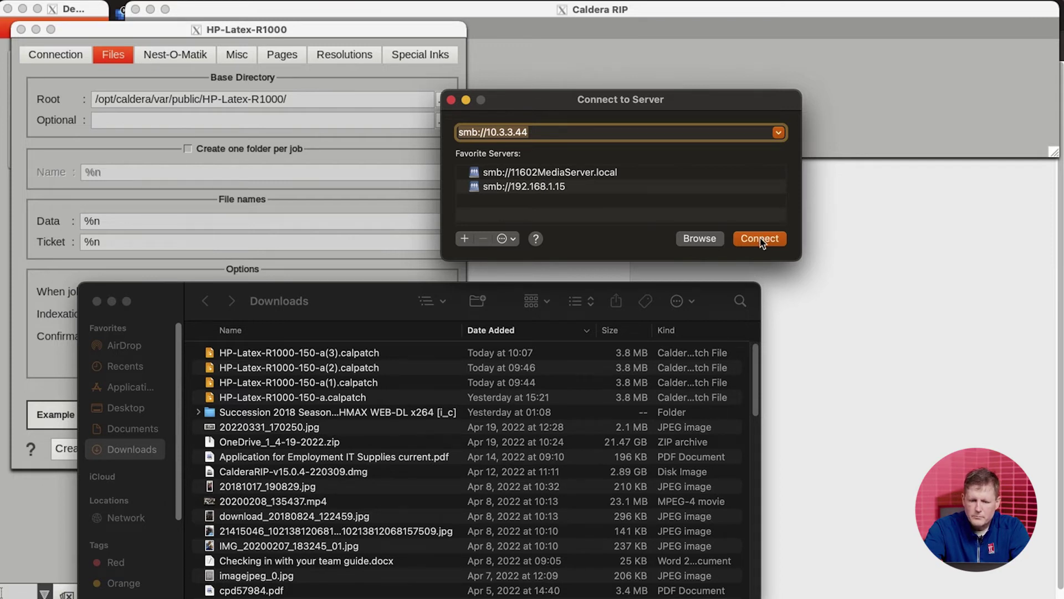
pyautogui.click(760, 238)
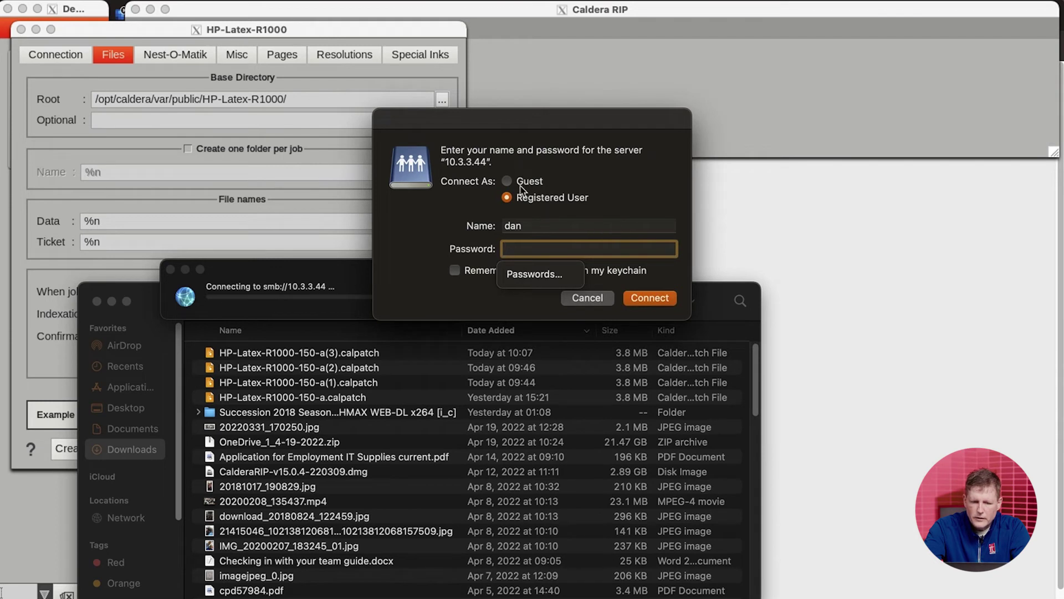
# Log in as a registered user with the account password and mount the OUTPUT share.
pyautogui.doubleClick(507, 225)
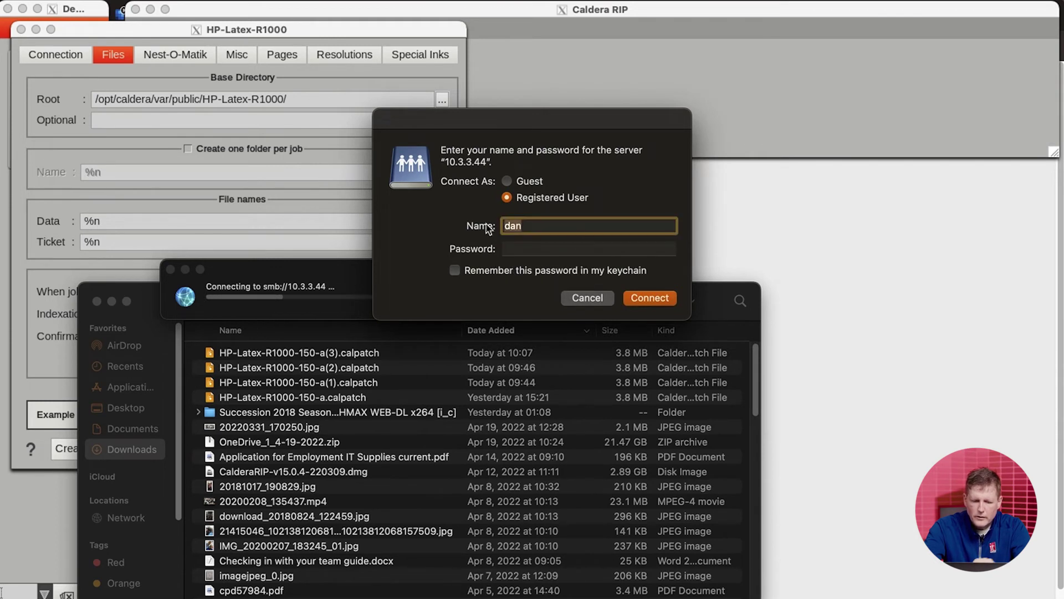
pyautogui.write('caldera')
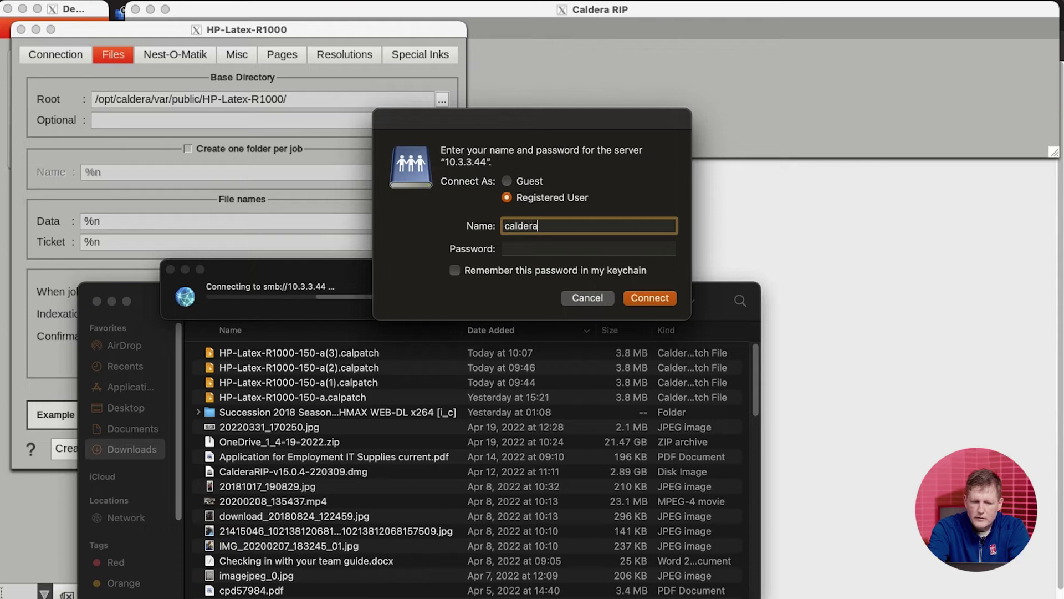
pyautogui.press('Tab')
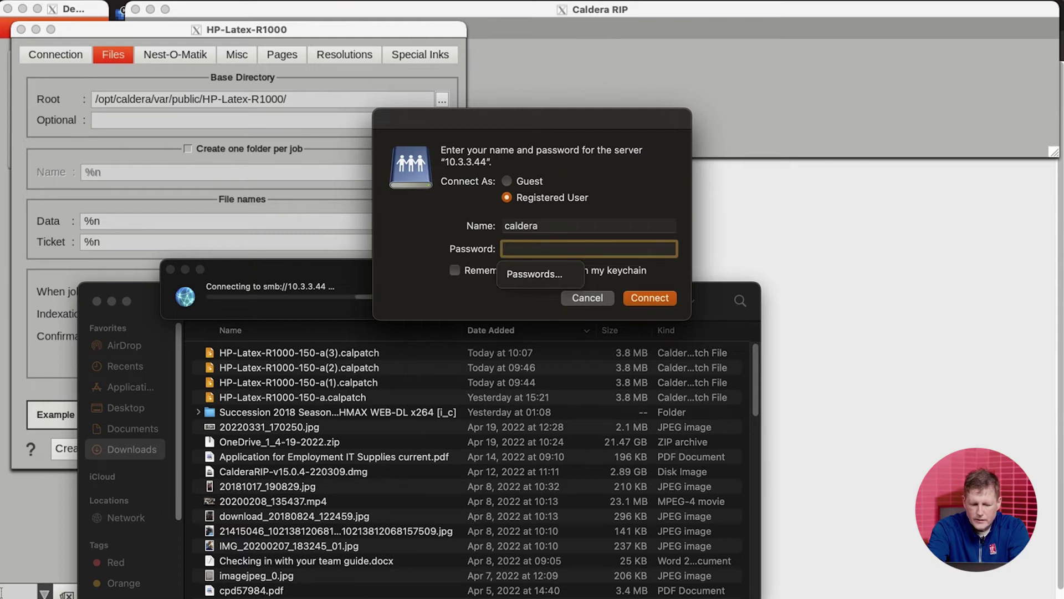
pyautogui.write('••••••••')
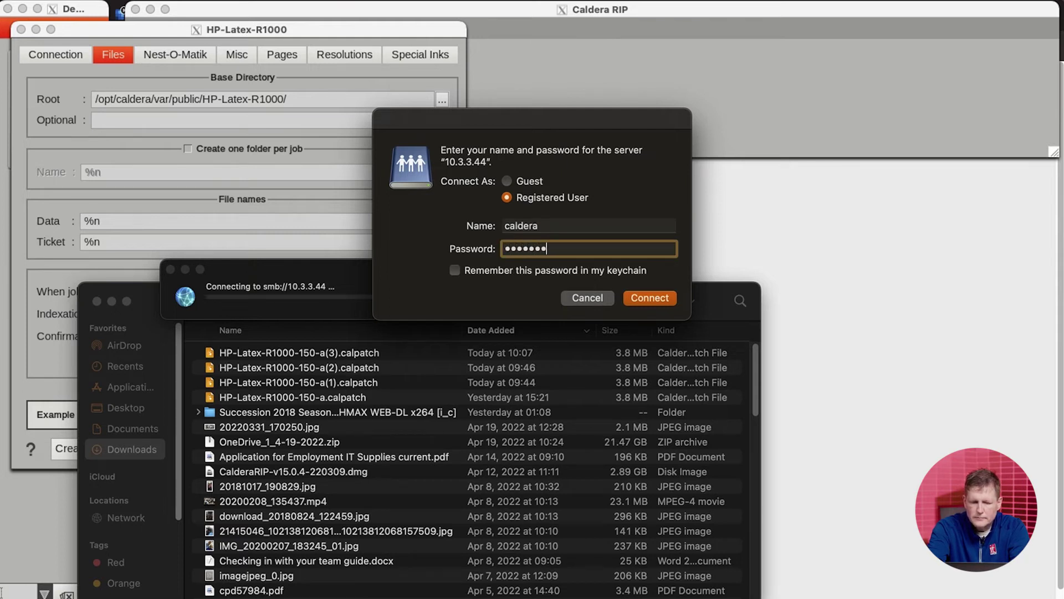
pyautogui.press('Return')
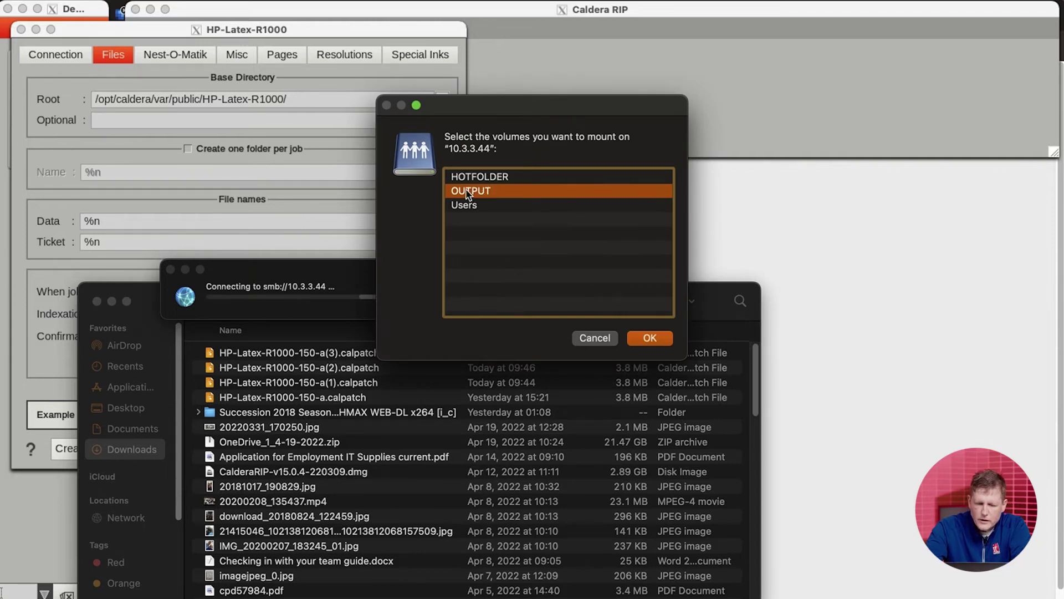
pyautogui.click(650, 338)
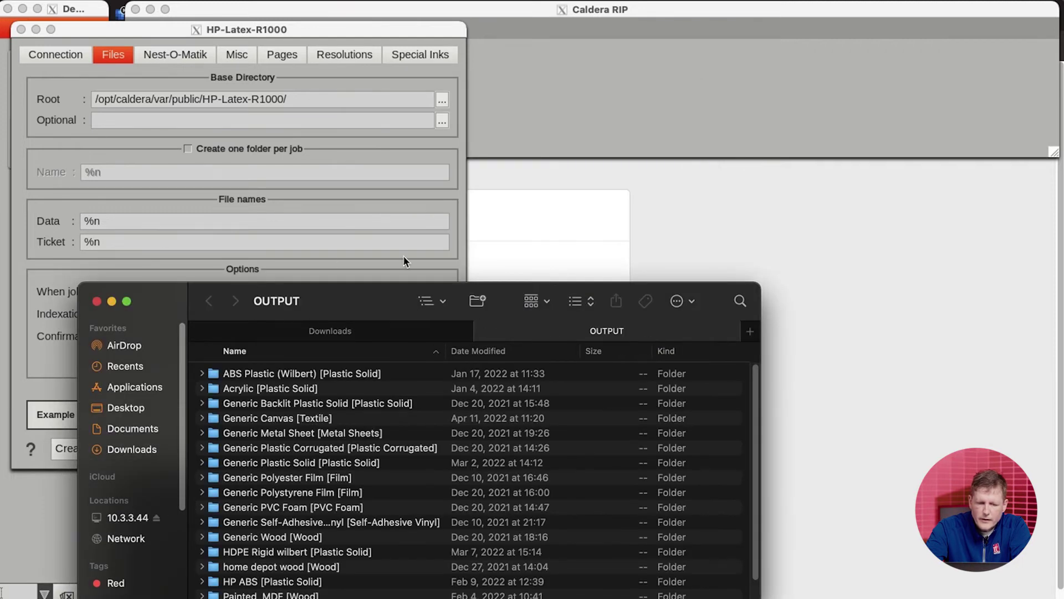
pyautogui.click(420, 198)
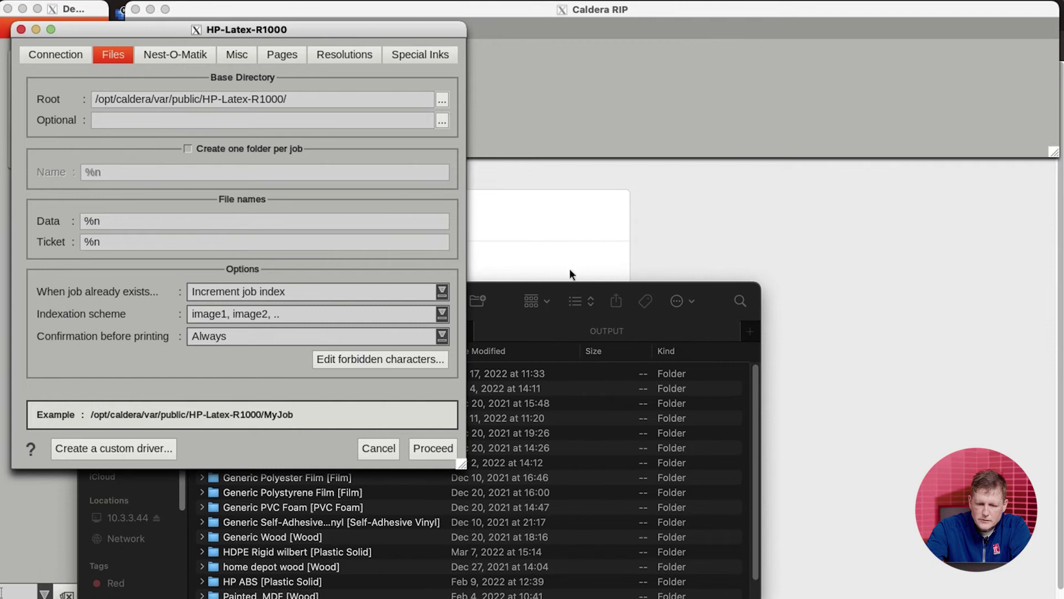
# Move the OUTPUT window aside and browse from the Root field up to the disk root.
pyautogui.click(549, 330)
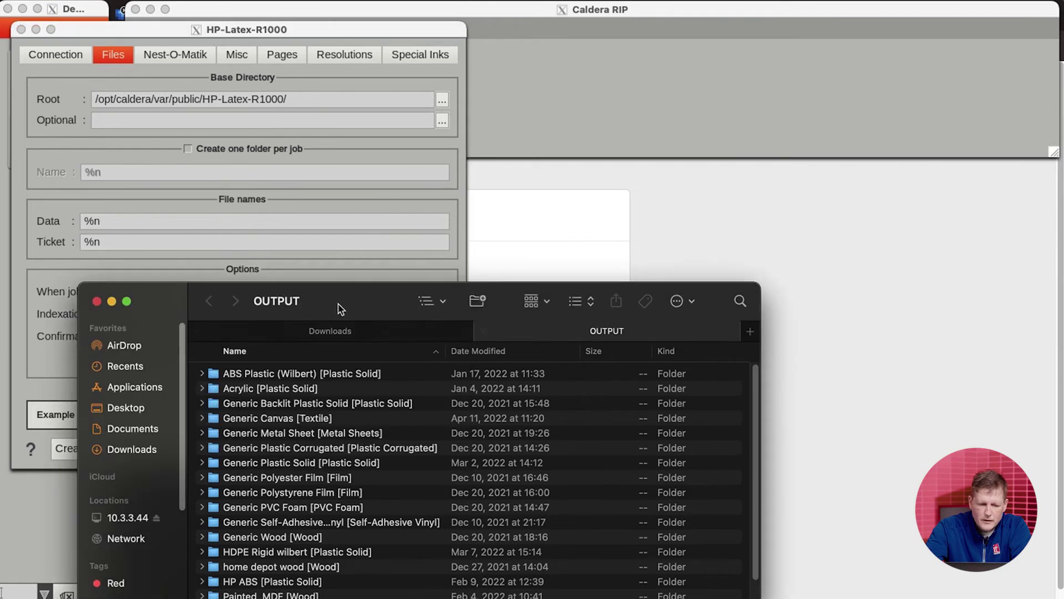
pyautogui.click(111, 302)
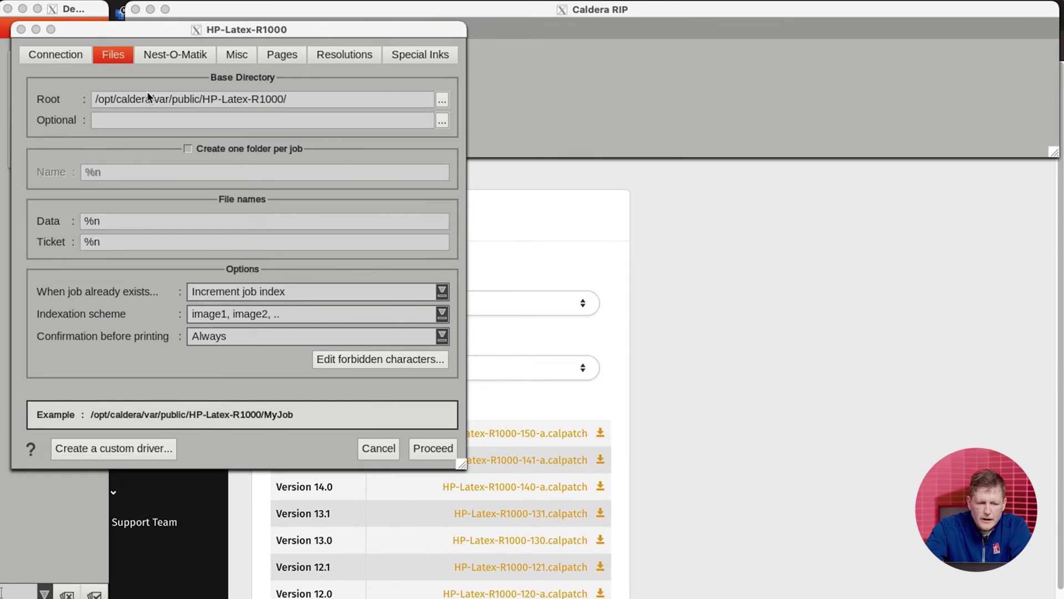
pyautogui.click(442, 100)
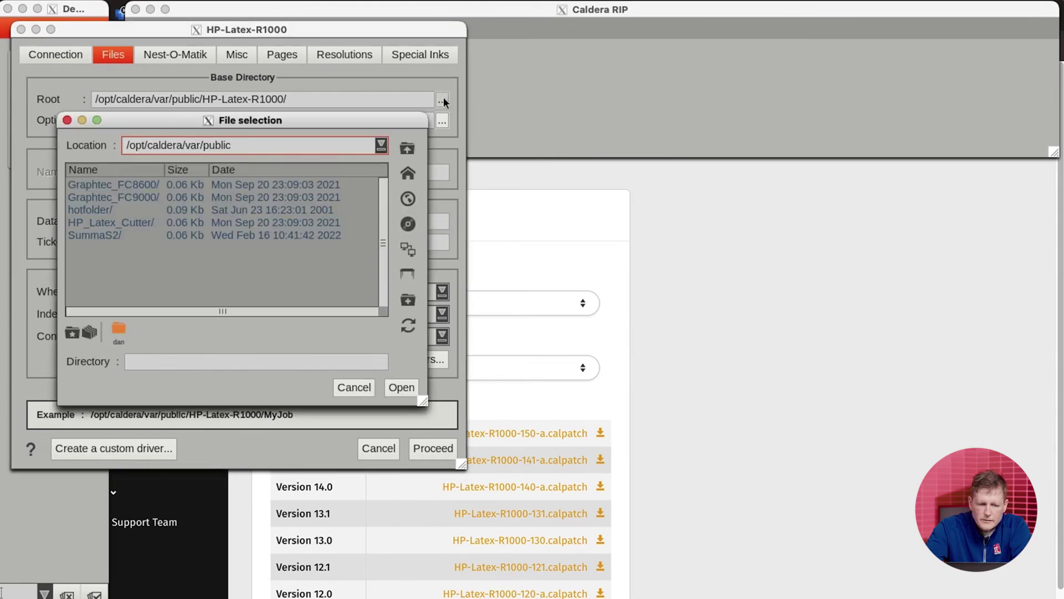
pyautogui.click(407, 148)
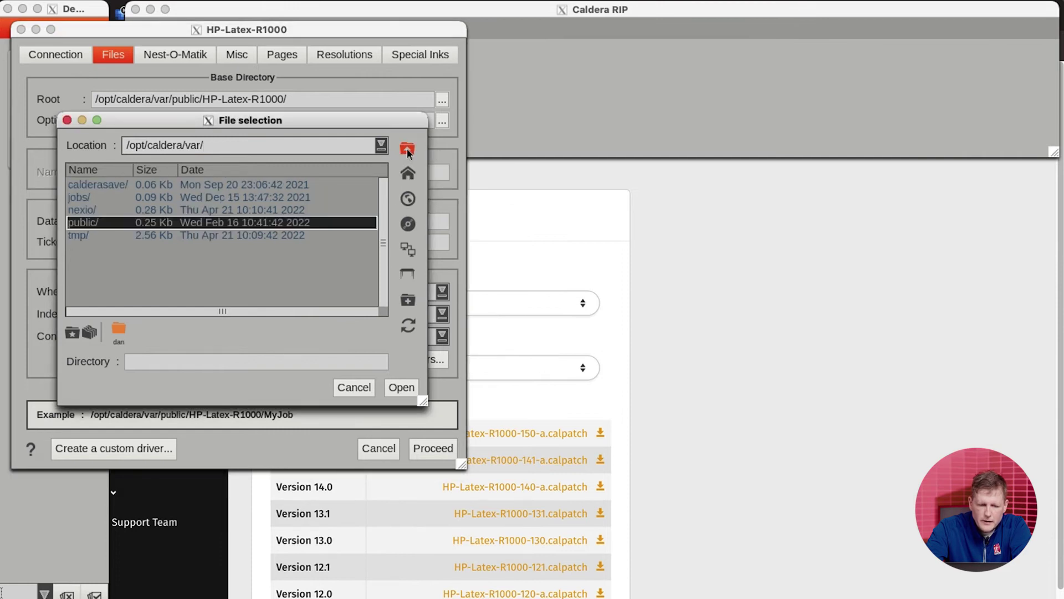
pyautogui.click(407, 148)
pyautogui.click(407, 148)
pyautogui.click(407, 148)
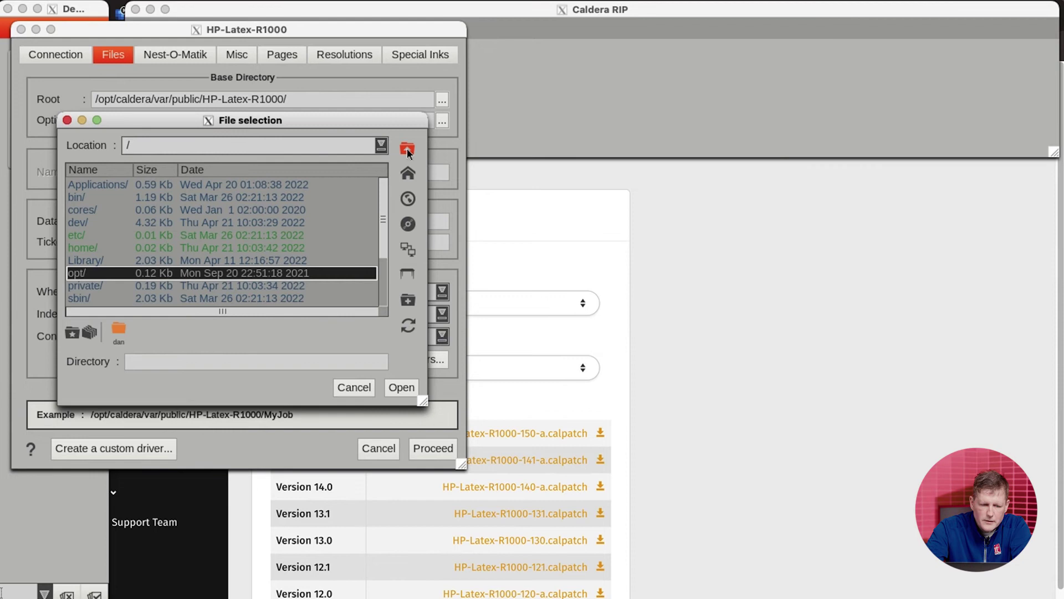
# Choose /Volumes/OUTPUT as the HP-Latex-R1000 root output directory.
pyautogui.click(381, 290)
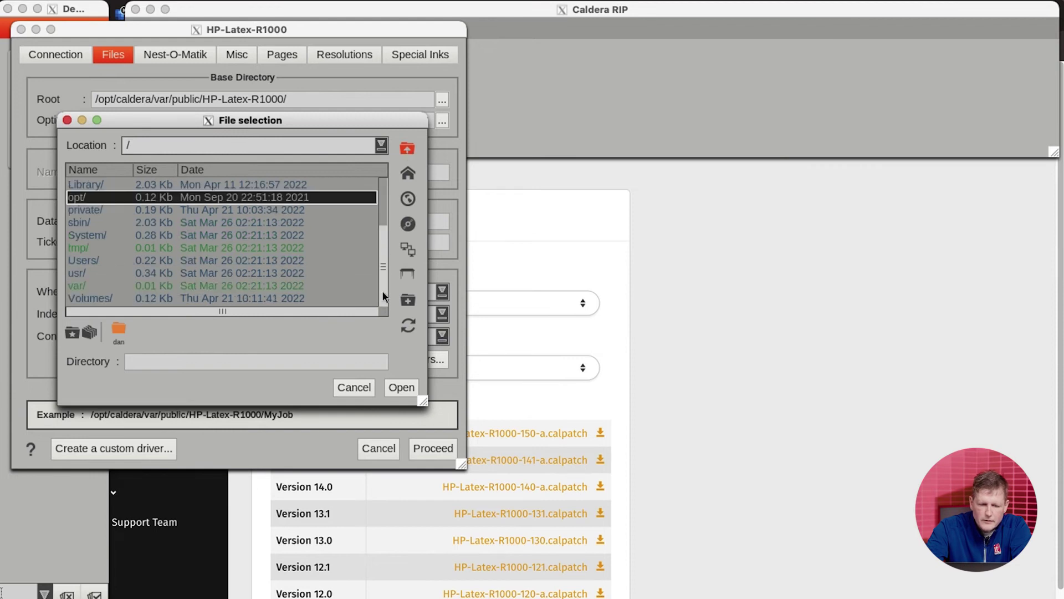
pyautogui.click(104, 300)
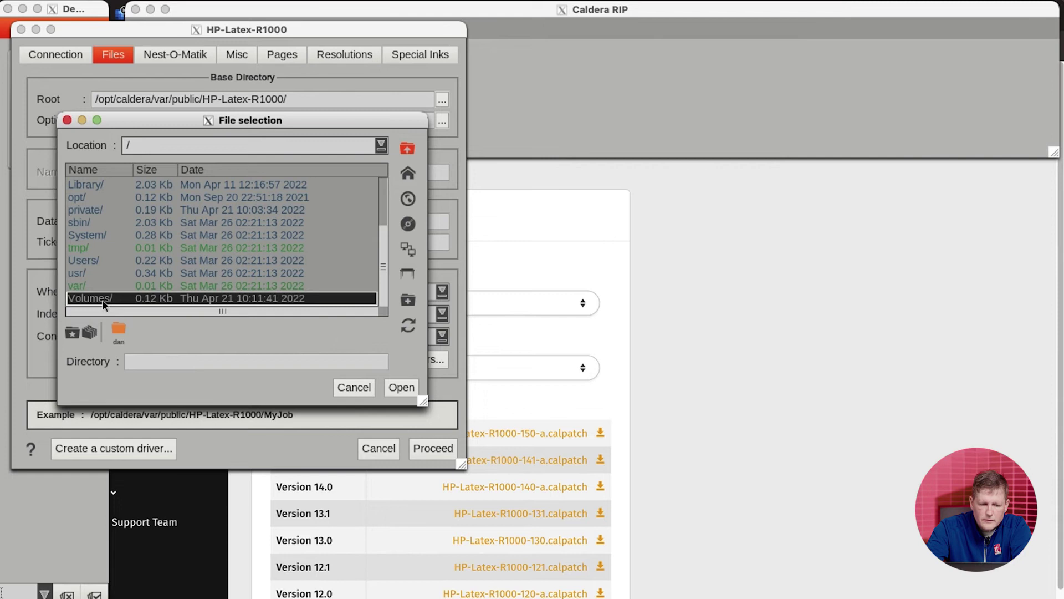
pyautogui.doubleClick(100, 300)
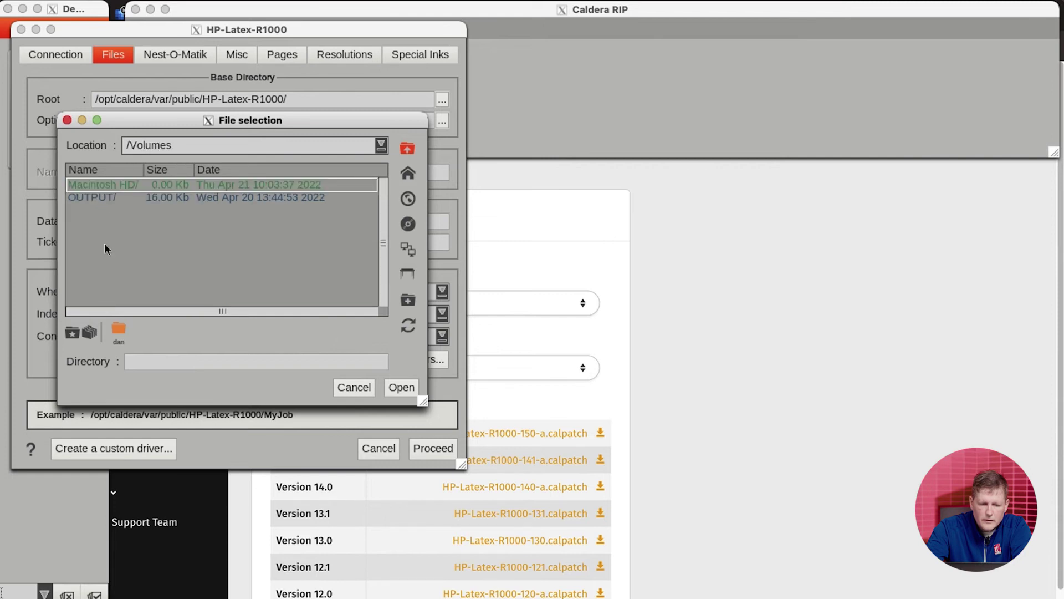
pyautogui.click(100, 198)
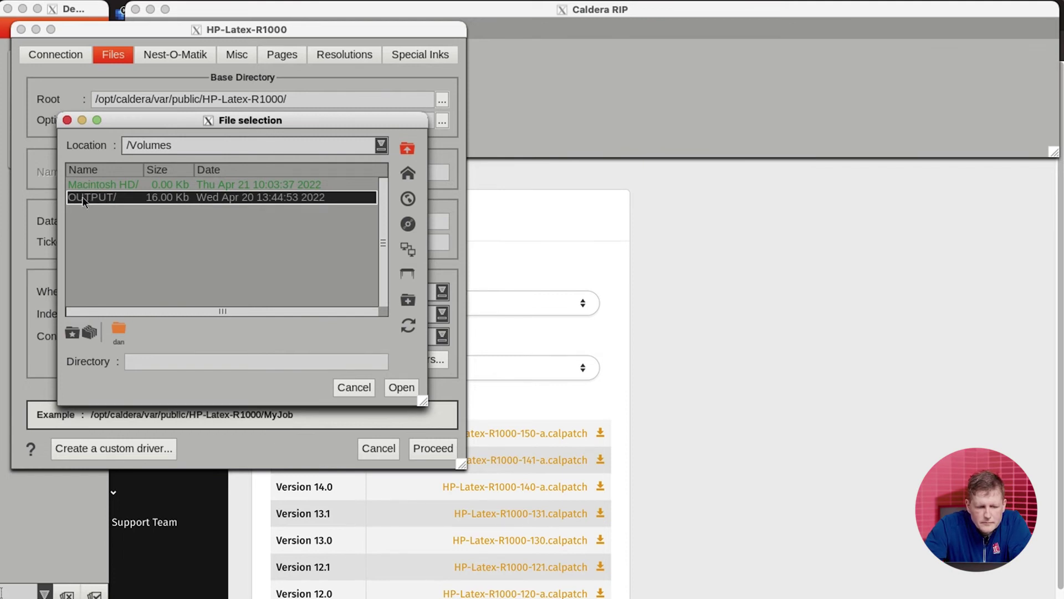
pyautogui.doubleClick(82, 198)
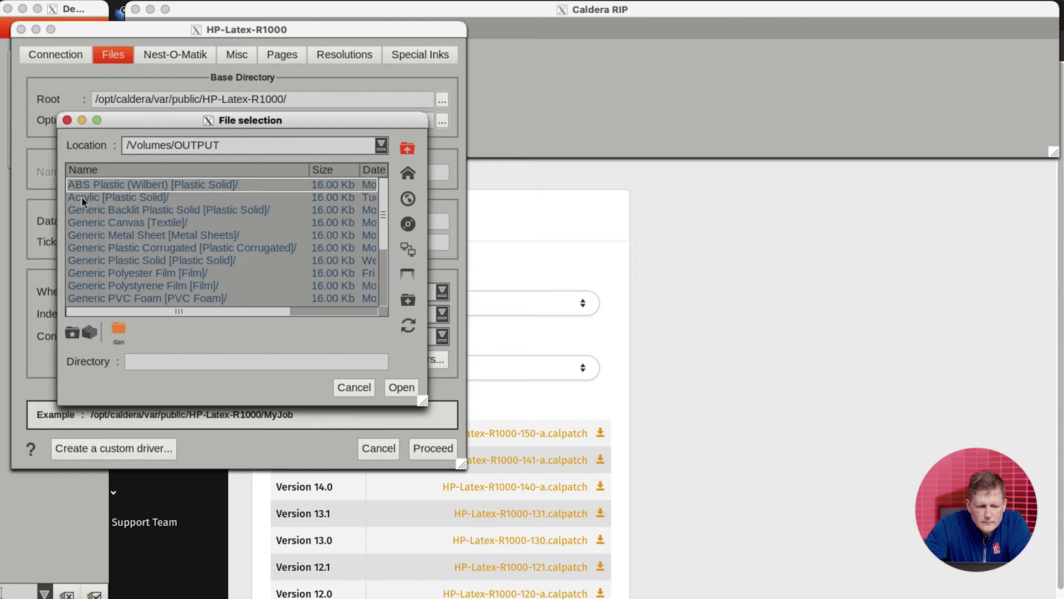
pyautogui.click(402, 387)
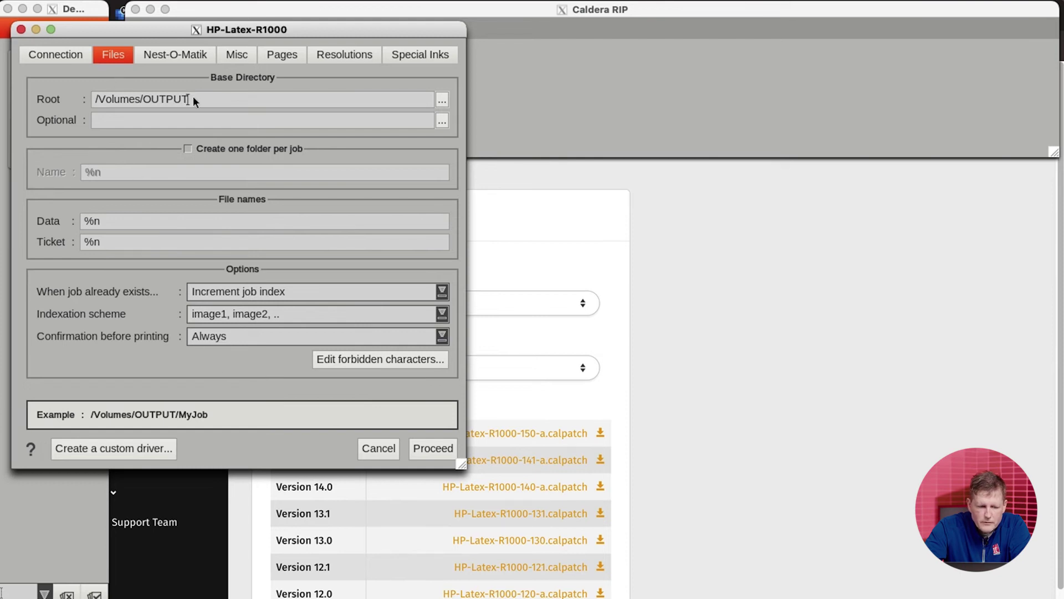
# Set the Connection IP address to 10.3.3.44 and apply the configuration with the admin password.
pyautogui.click(62, 56)
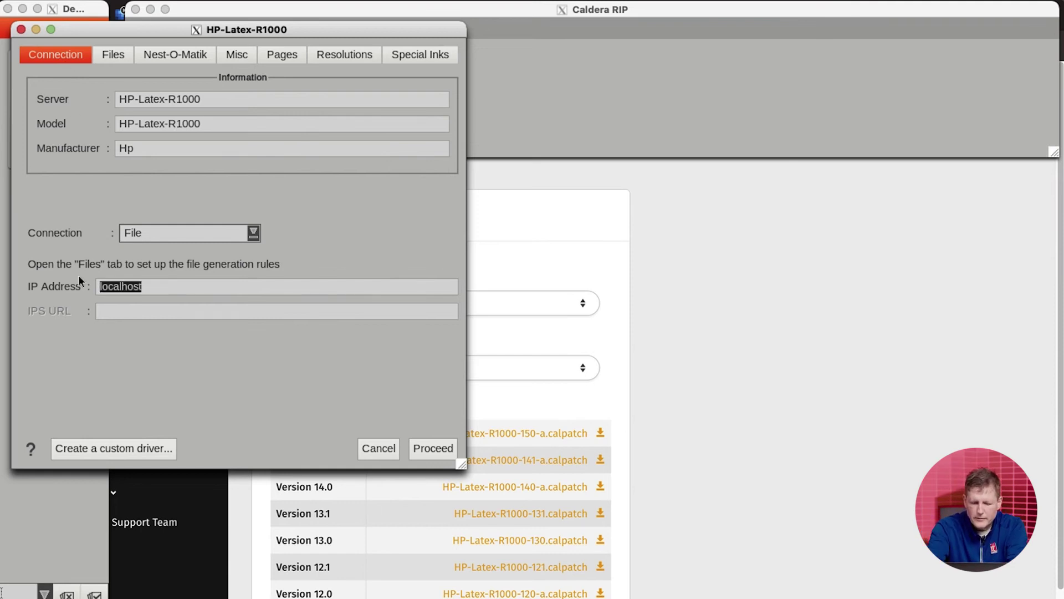
pyautogui.write('10.3')
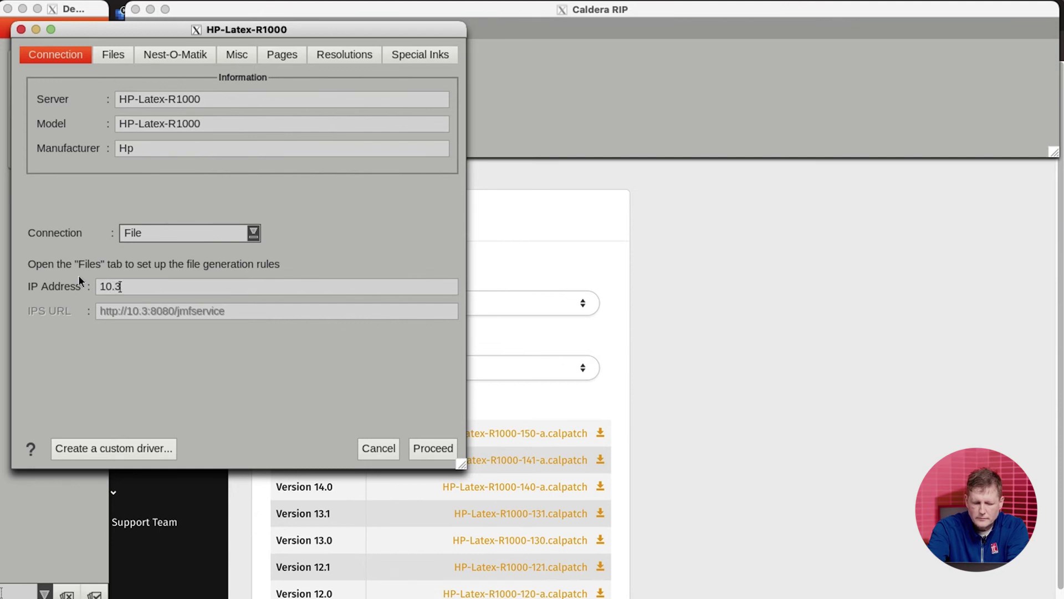
pyautogui.write('.3.44')
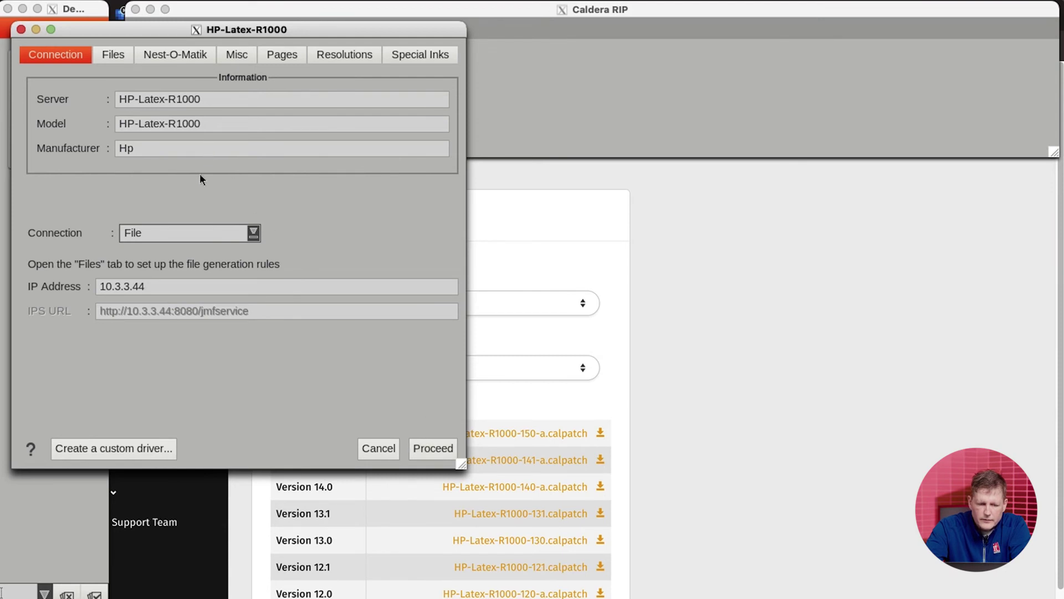
pyautogui.click(438, 454)
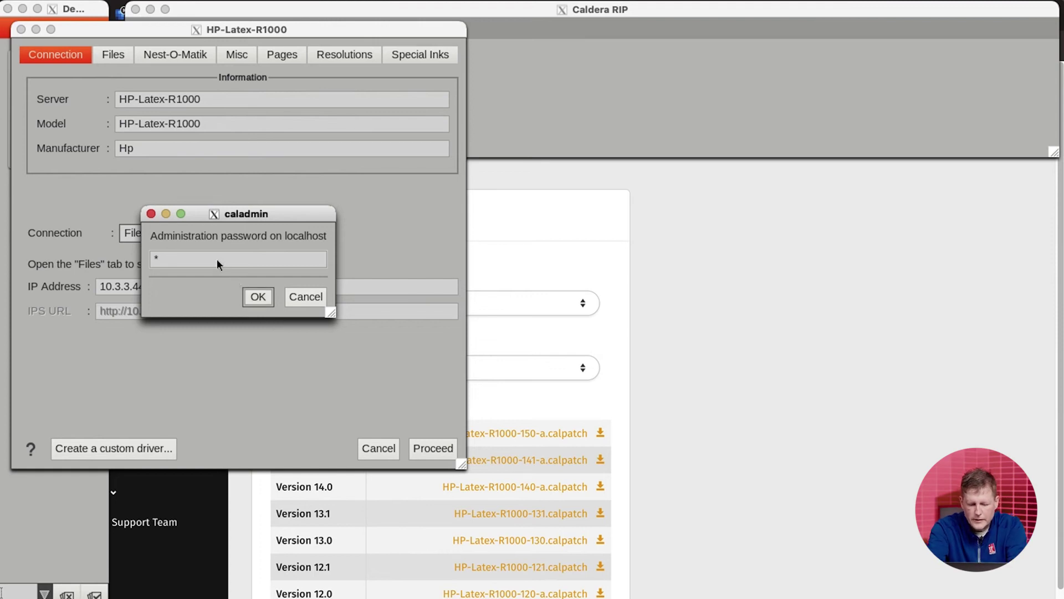
pyautogui.write('***')
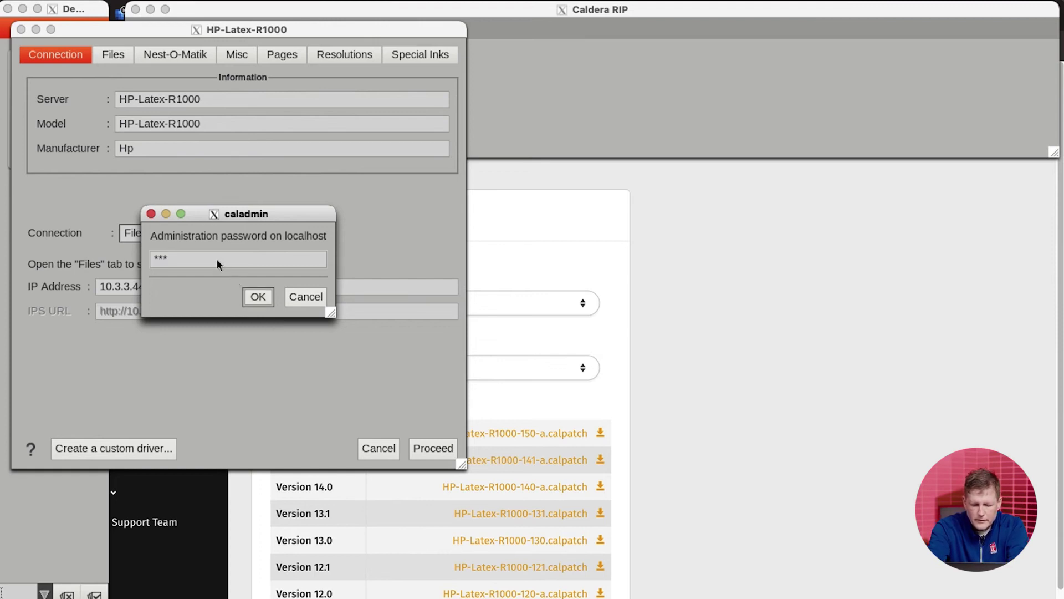
pyautogui.write('****')
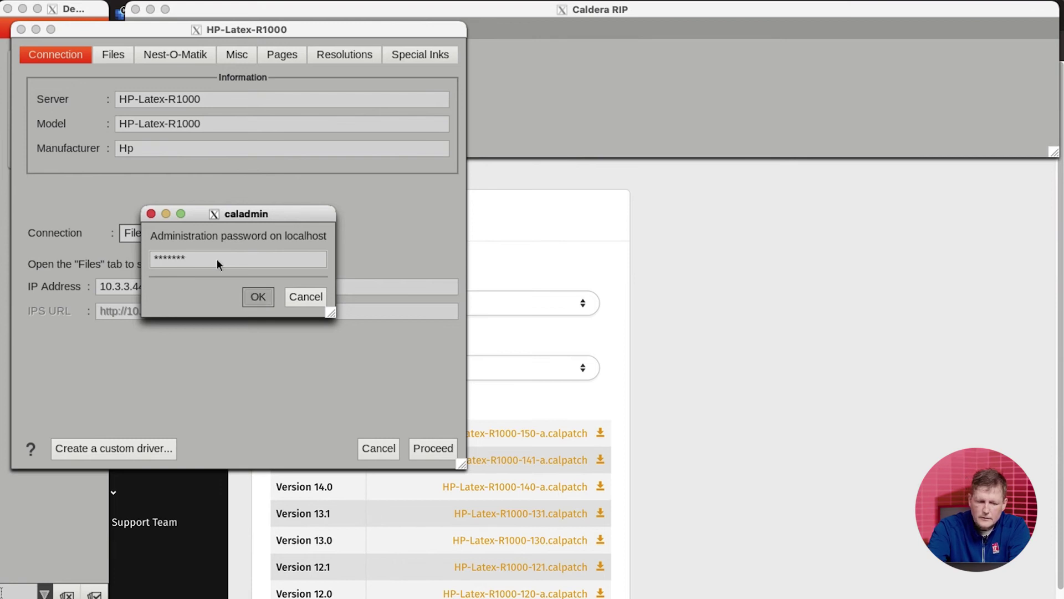
pyautogui.press('Return')
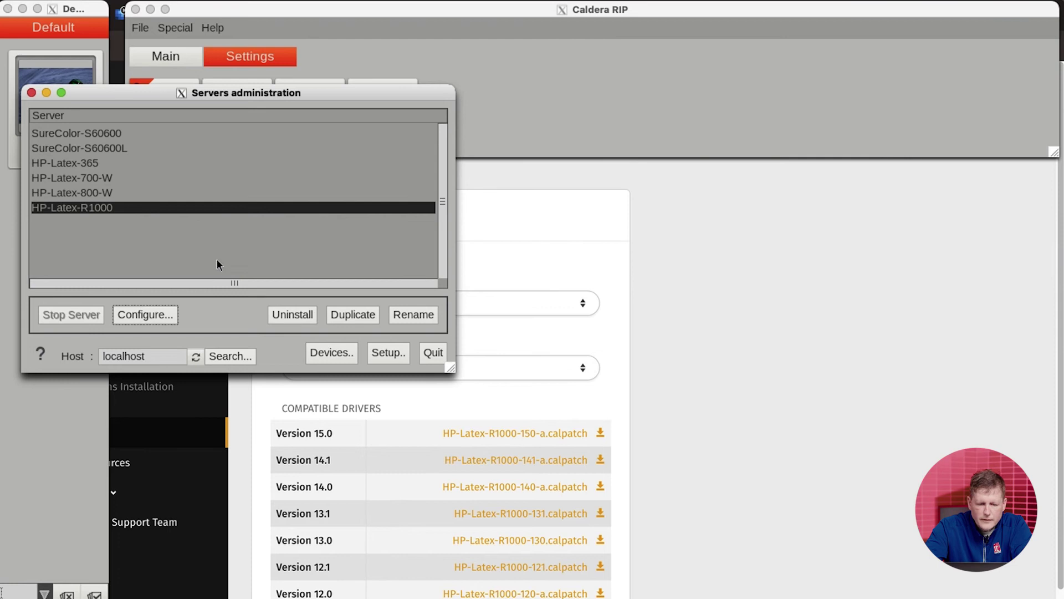
# Leave Servers administration and sync HP-Latex-R1000 media in EasyMedia from the Main tab.
pyautogui.click(433, 353)
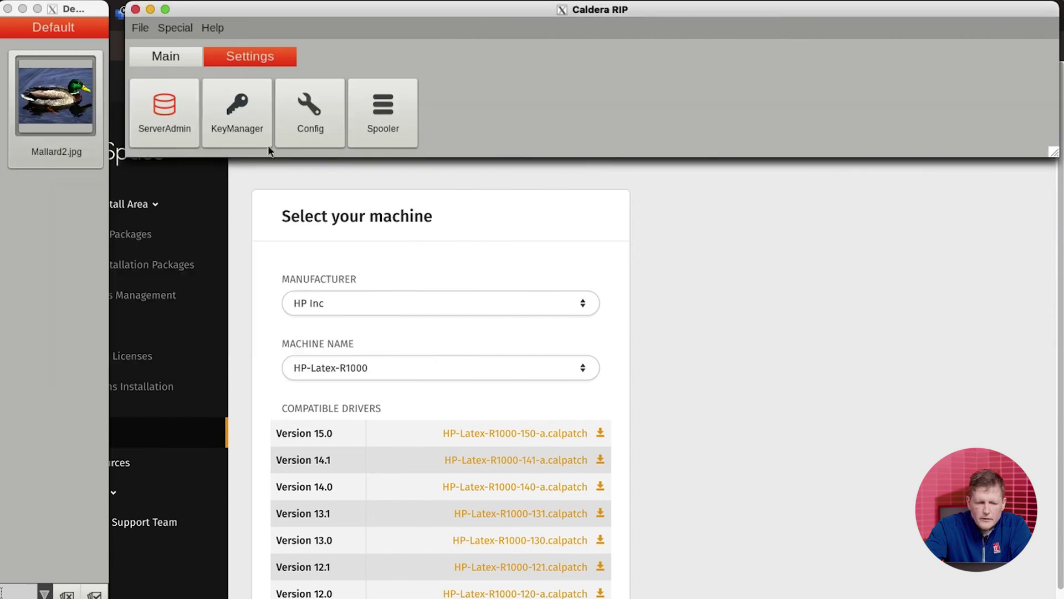
pyautogui.click(157, 60)
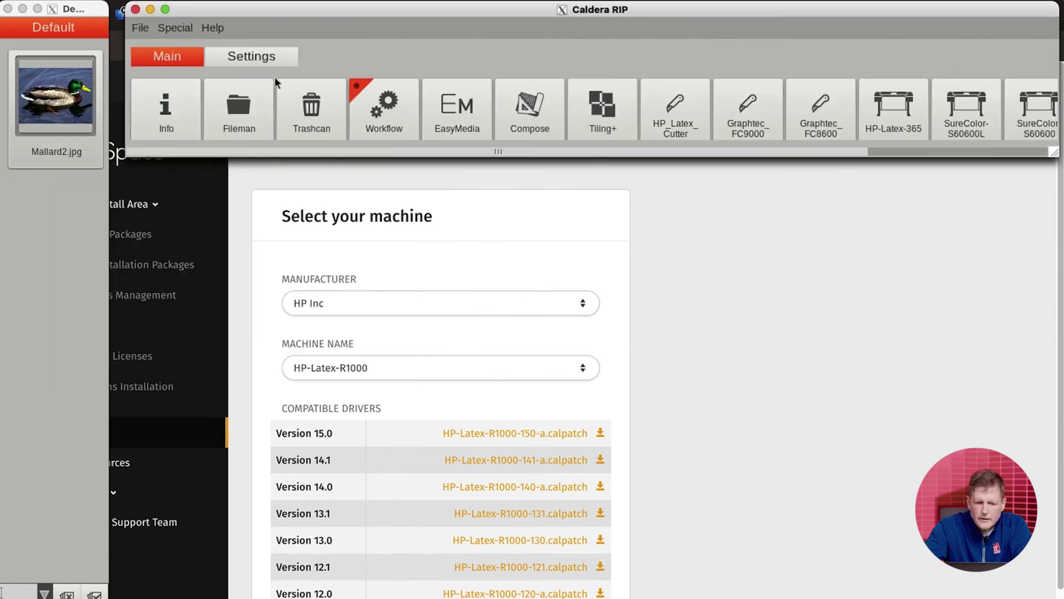
pyautogui.click(464, 107)
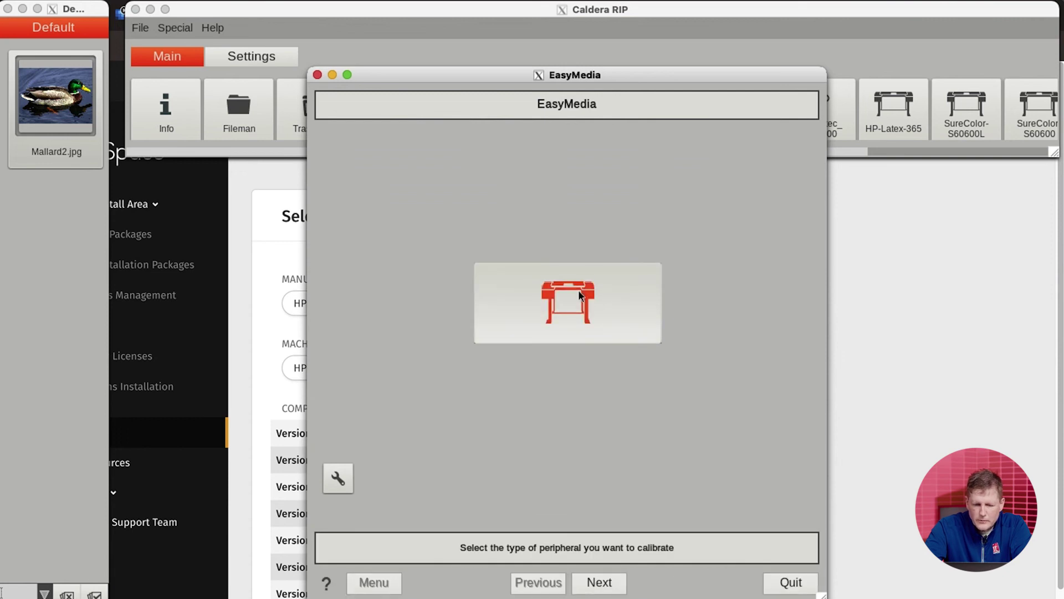
pyautogui.click(599, 585)
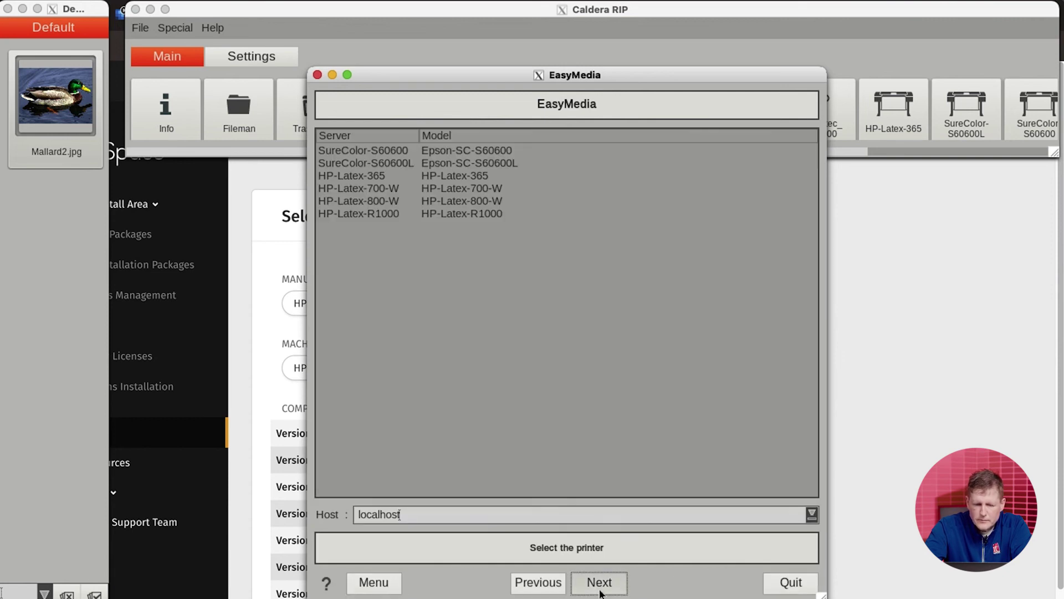
pyautogui.click(401, 218)
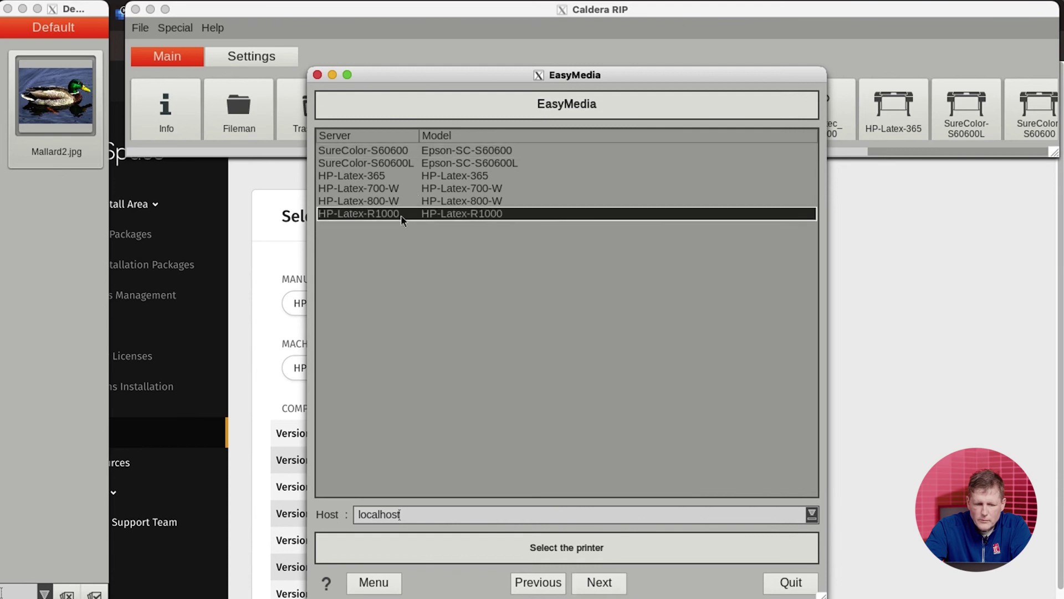
pyautogui.click(606, 588)
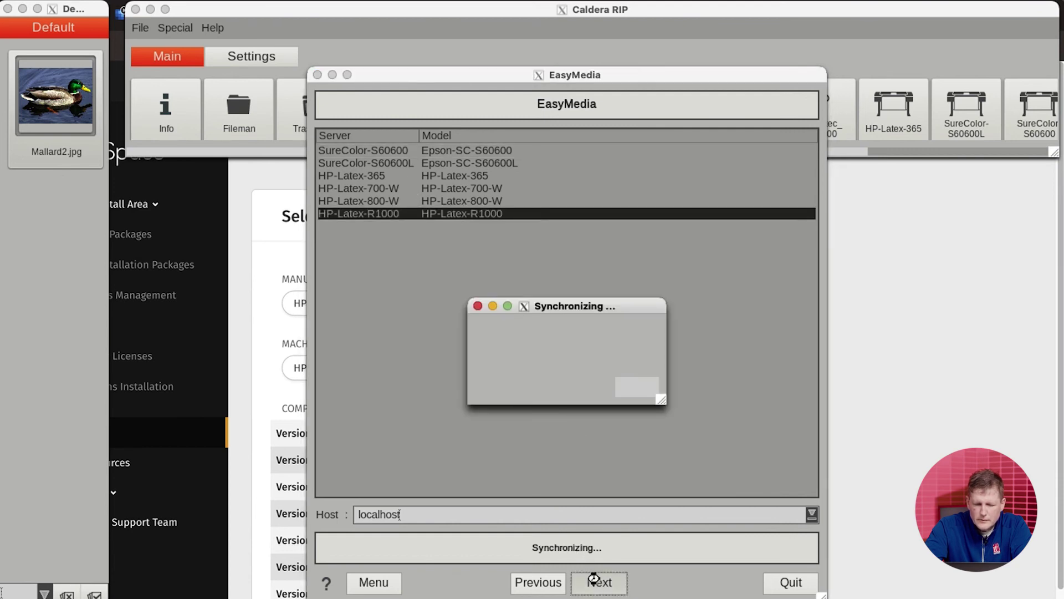